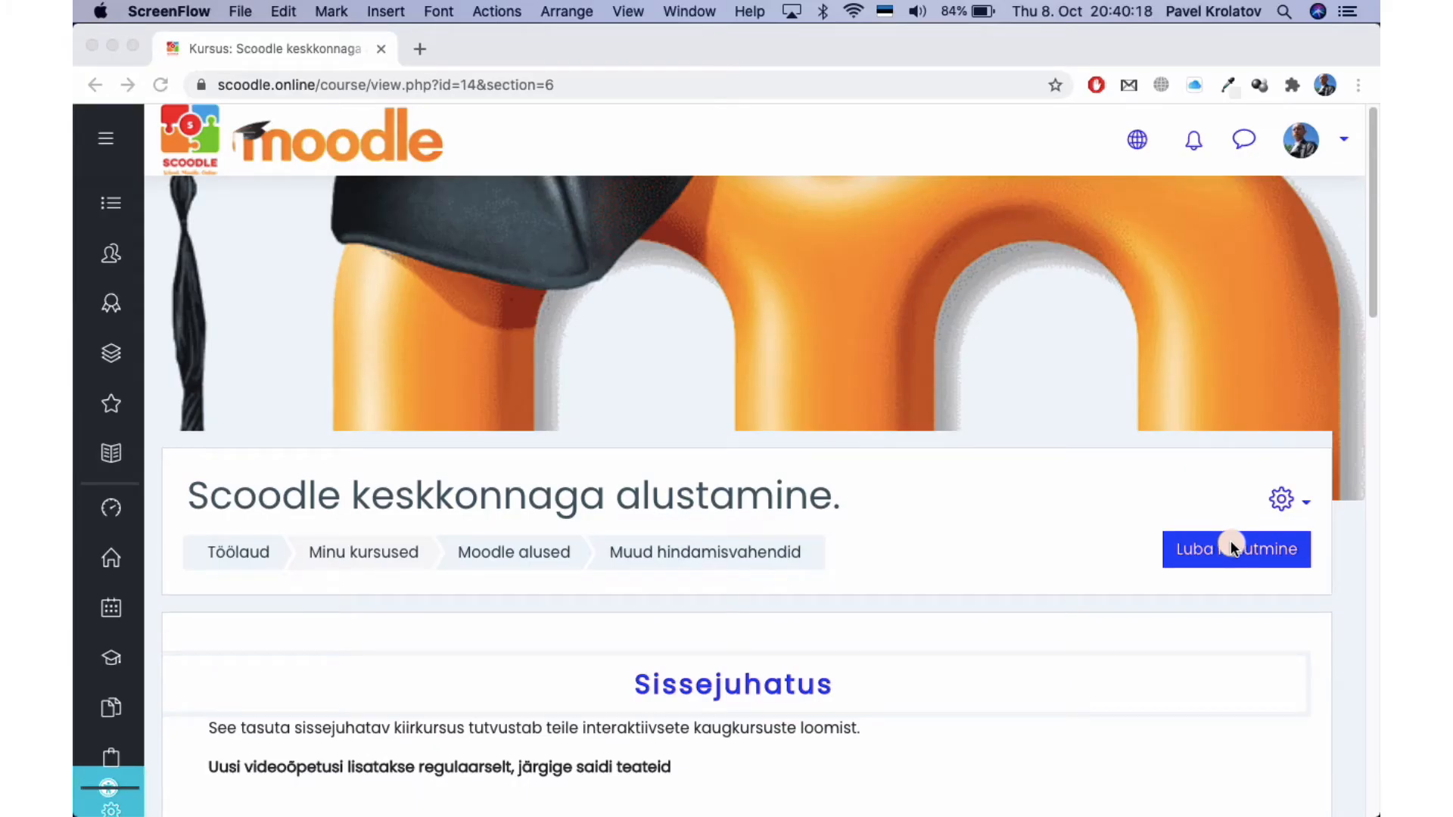
Turn editing on for the course 'Scoodle keskkonnaga alustamine'.
{"action": "left_click", "coordinate": [1231, 546]}
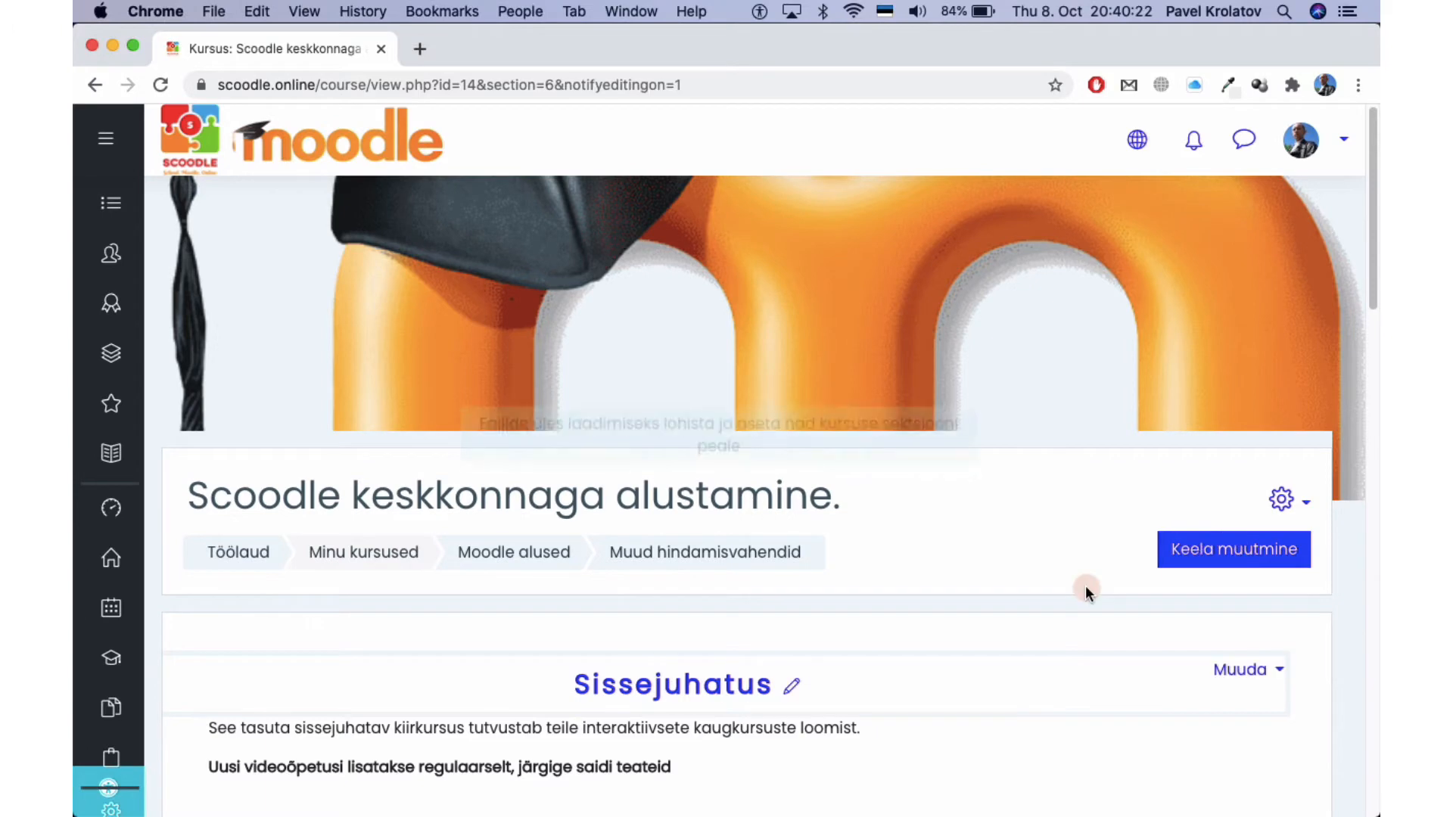
Add a new Test (quiz) activity to Muud hindamisvahendid from the activity chooser.
{"action": "scroll", "coordinate": [1085, 589], "scroll_direction": "down", "scroll_amount": 15}
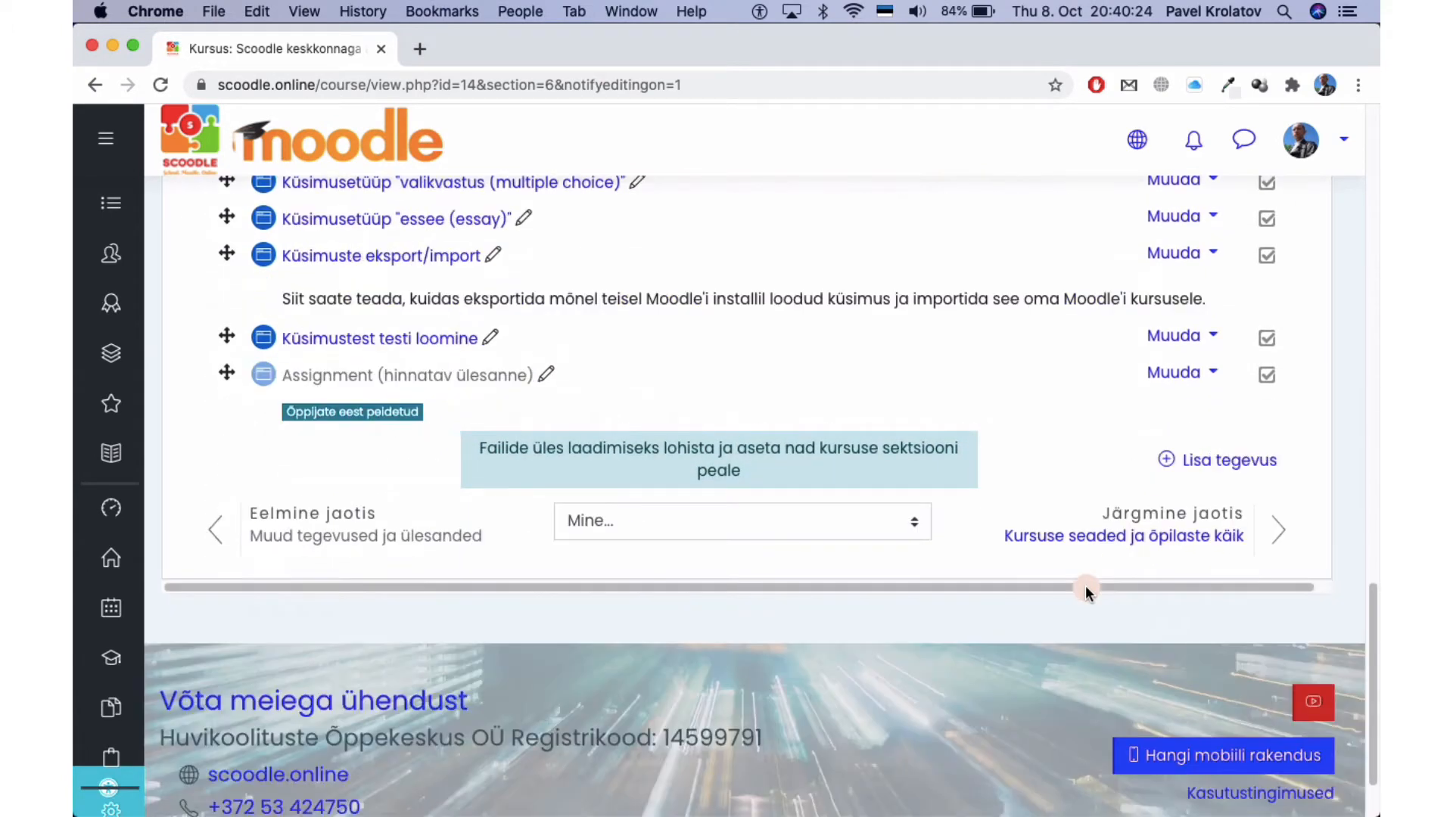
{"action": "scroll", "coordinate": [1085, 590], "scroll_direction": "up", "scroll_amount": 1}
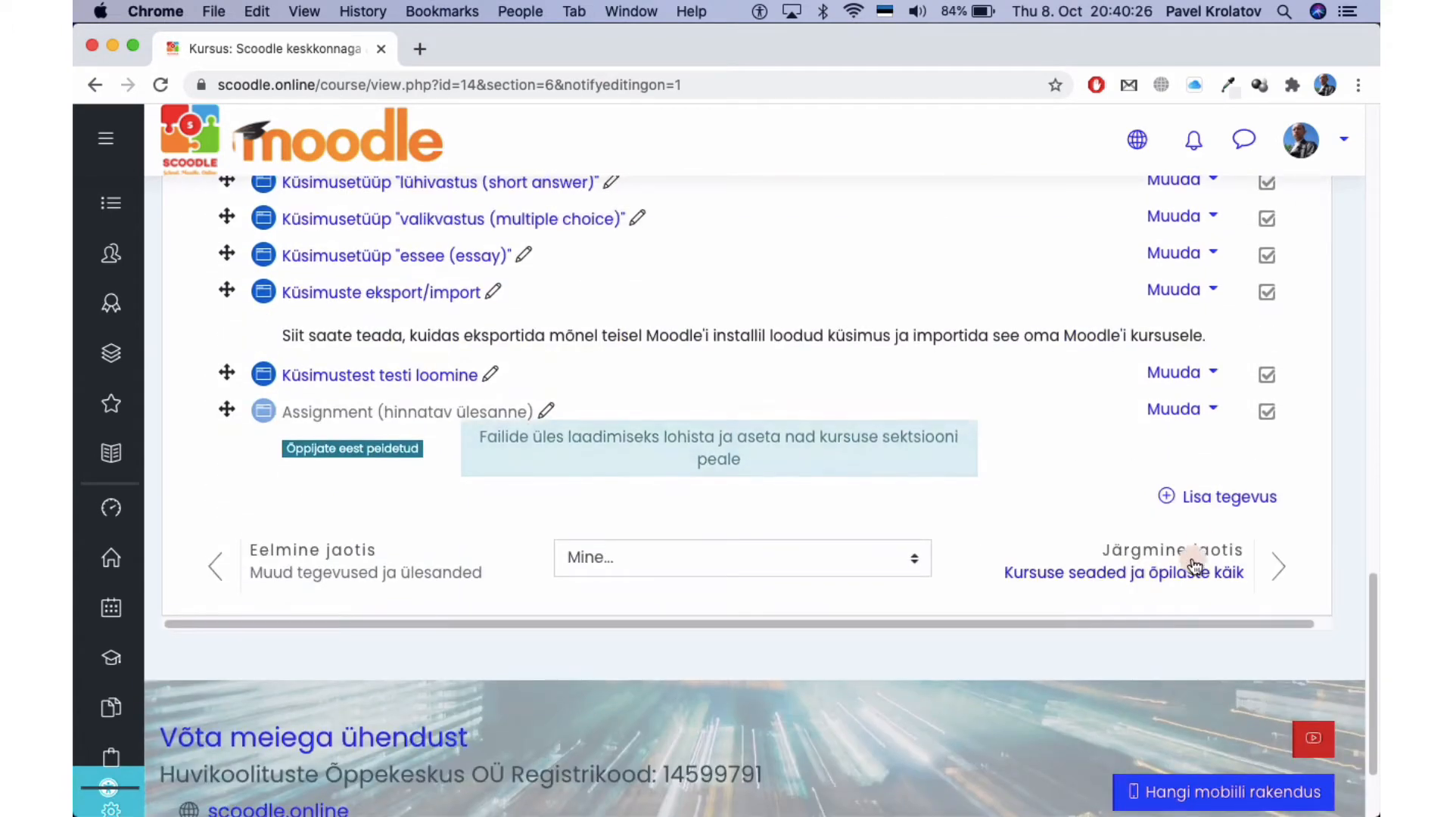
{"action": "left_click", "coordinate": [1203, 506]}
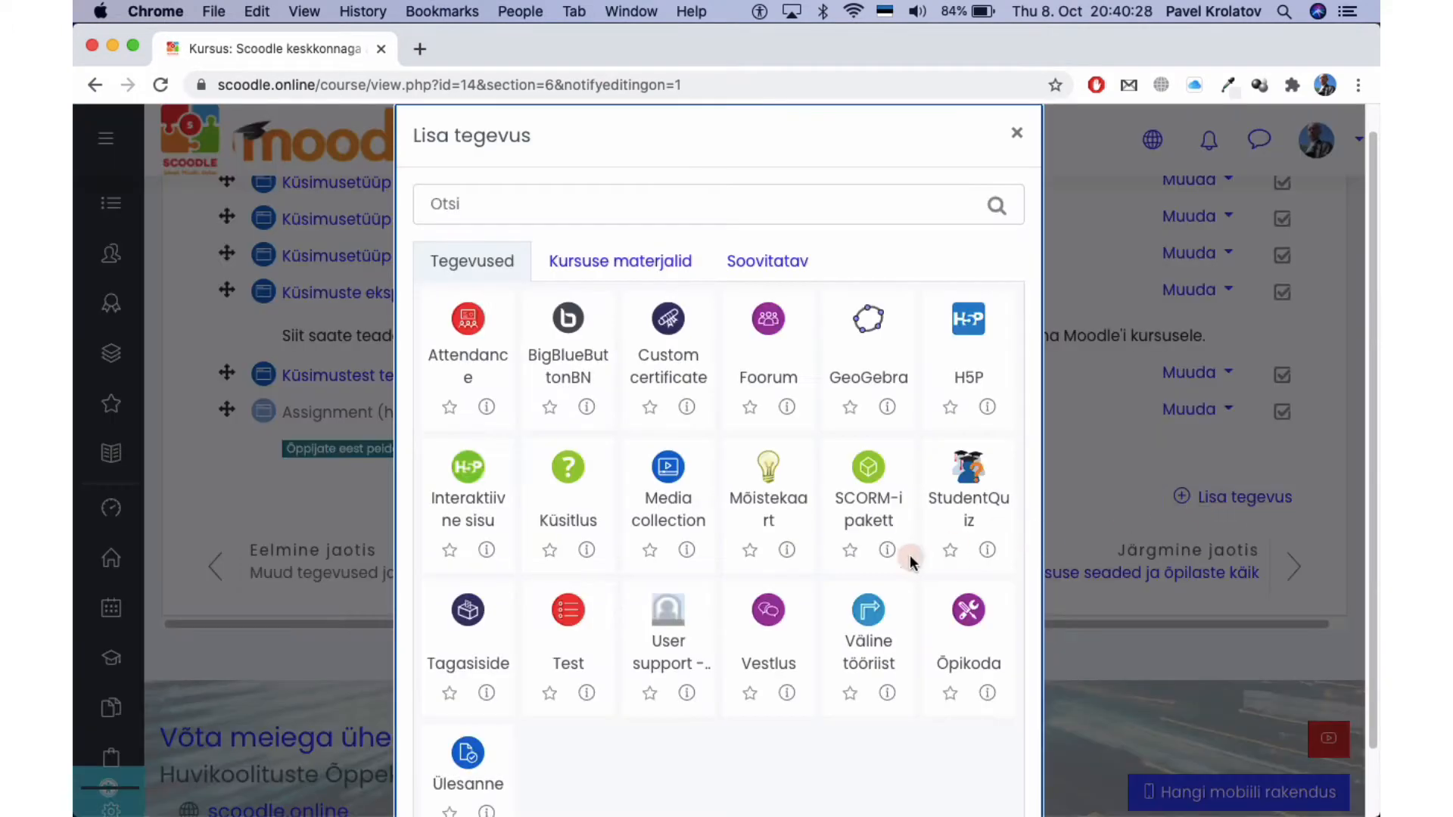
{"action": "scroll", "coordinate": [762, 632], "scroll_direction": "down", "scroll_amount": 1}
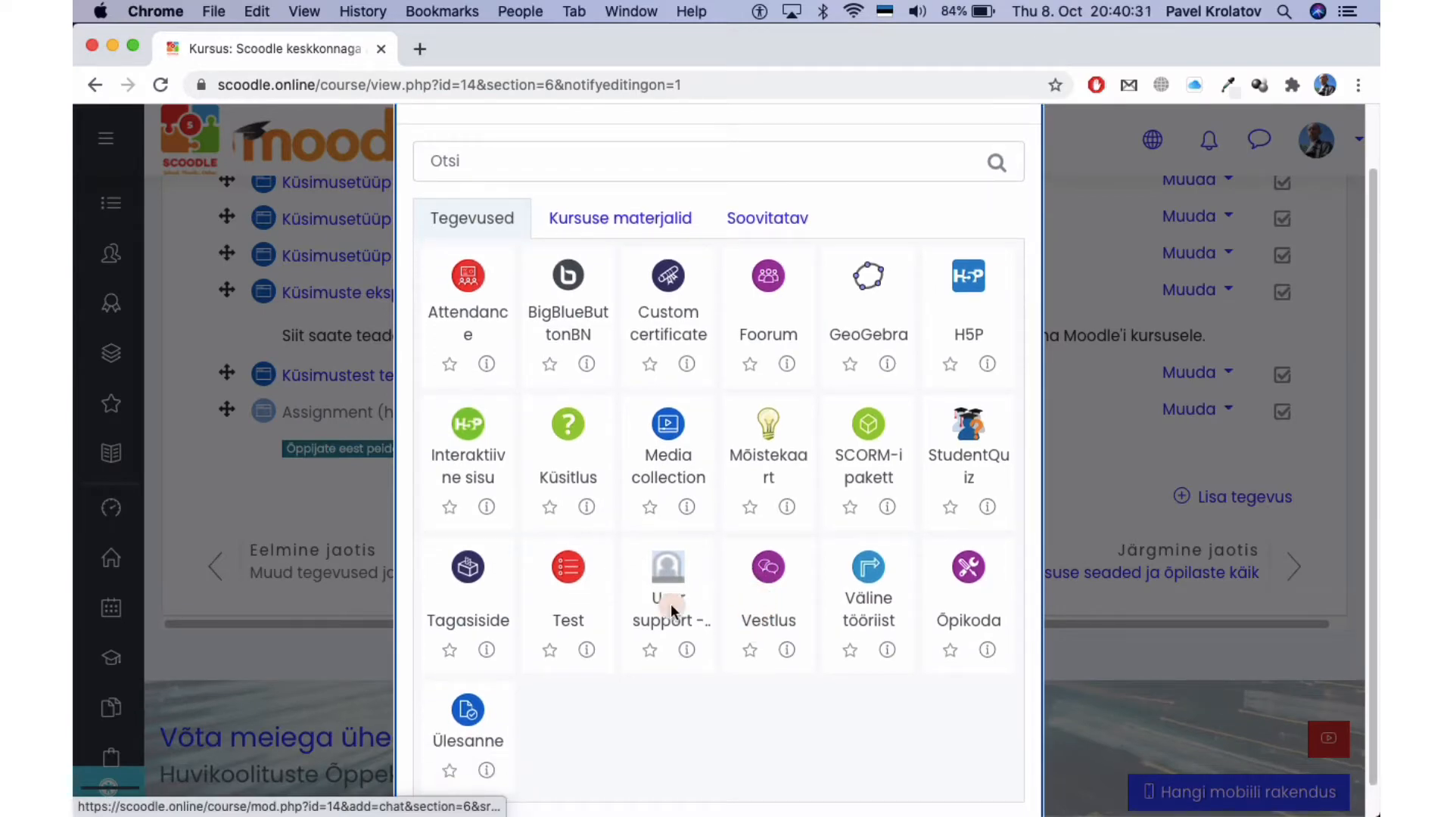
{"action": "left_click", "coordinate": [573, 567]}
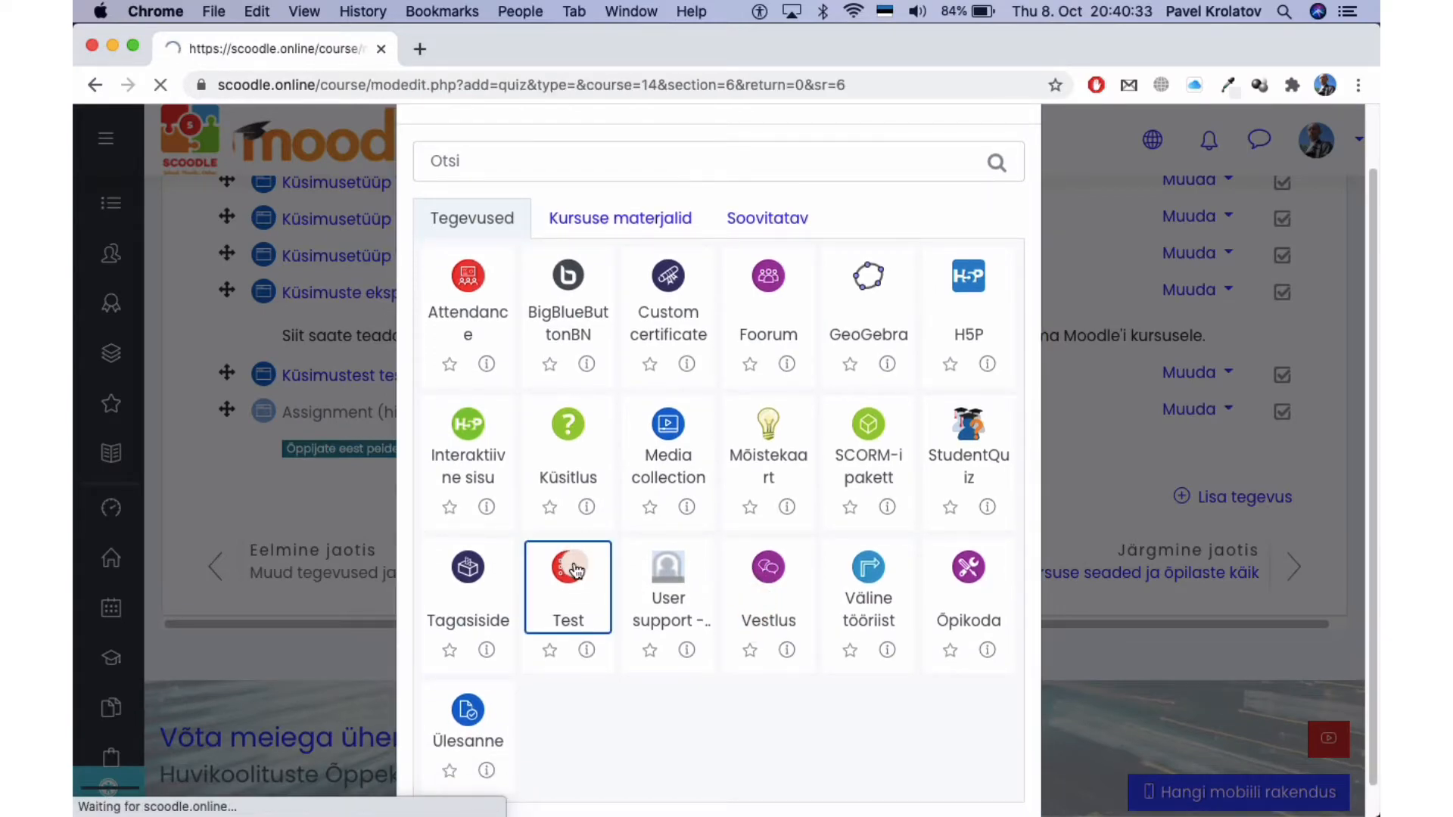
{"action": "scroll", "coordinate": [575, 564], "scroll_direction": "down", "scroll_amount": 3}
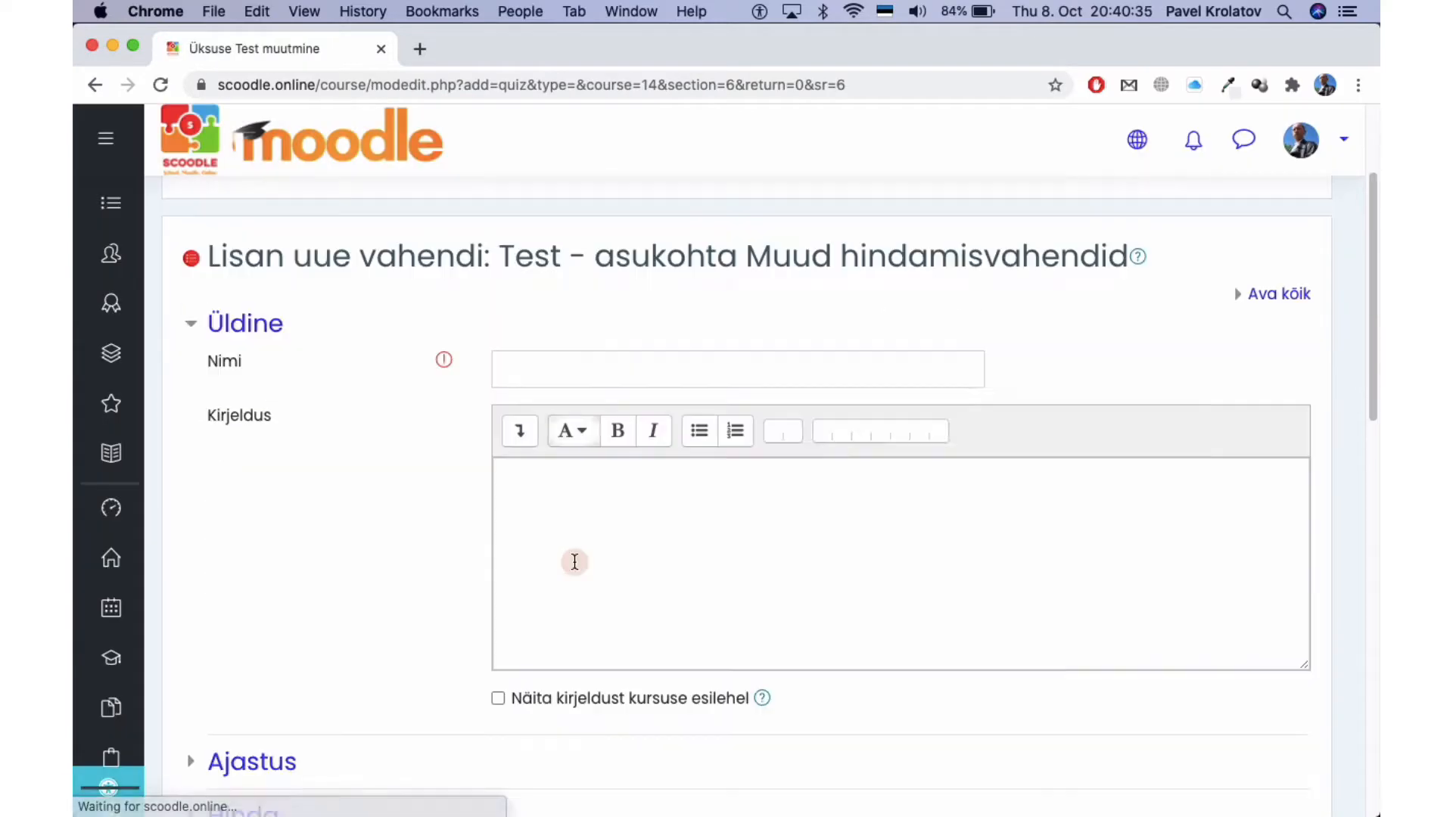
Enter 'Test' as the quiz name and expand the Ajastus timing section.
{"action": "left_click", "coordinate": [598, 371]}
{"action": "type", "text": "Test"}
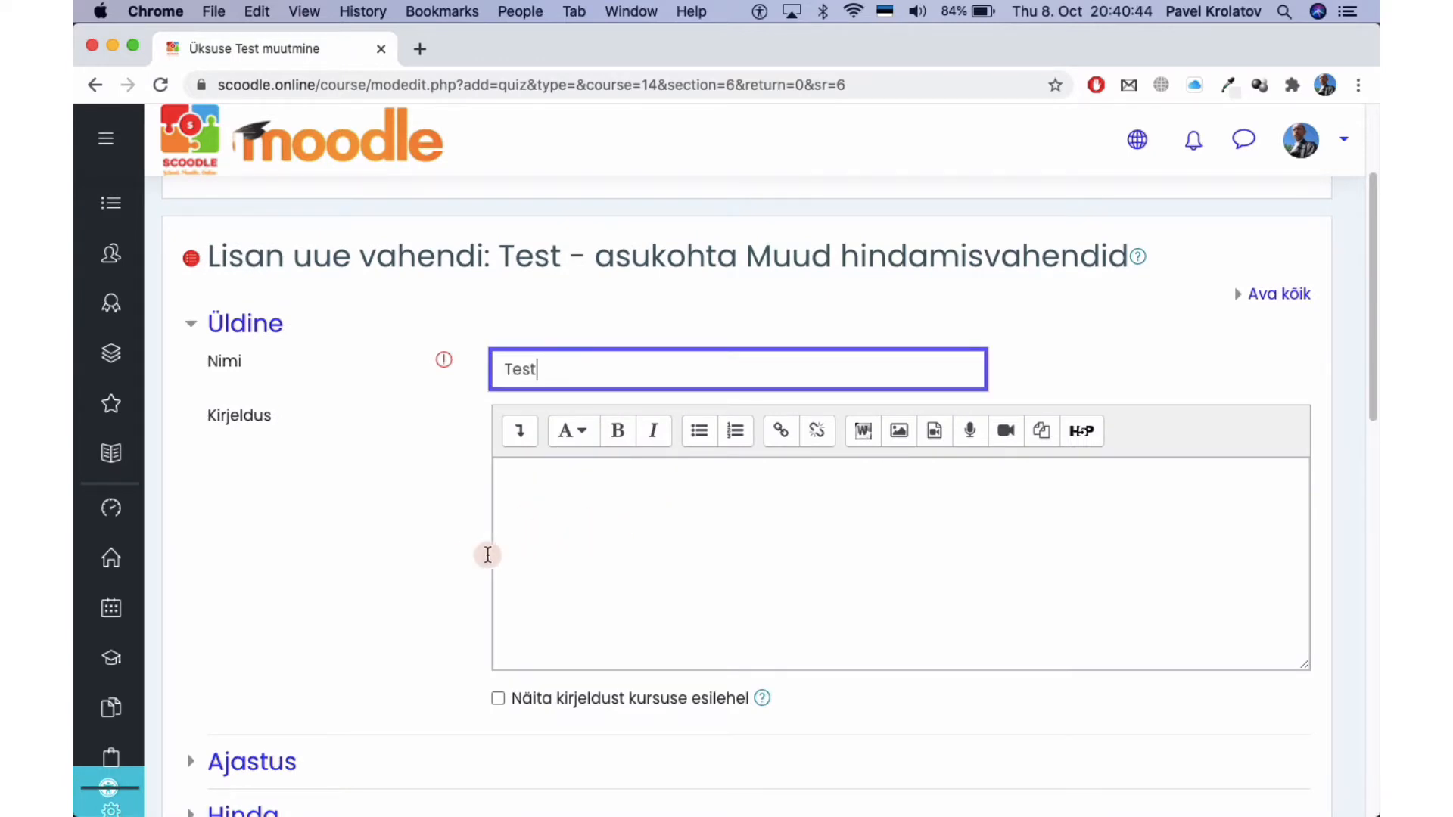
{"action": "scroll", "coordinate": [469, 554], "scroll_direction": "down", "scroll_amount": 3}
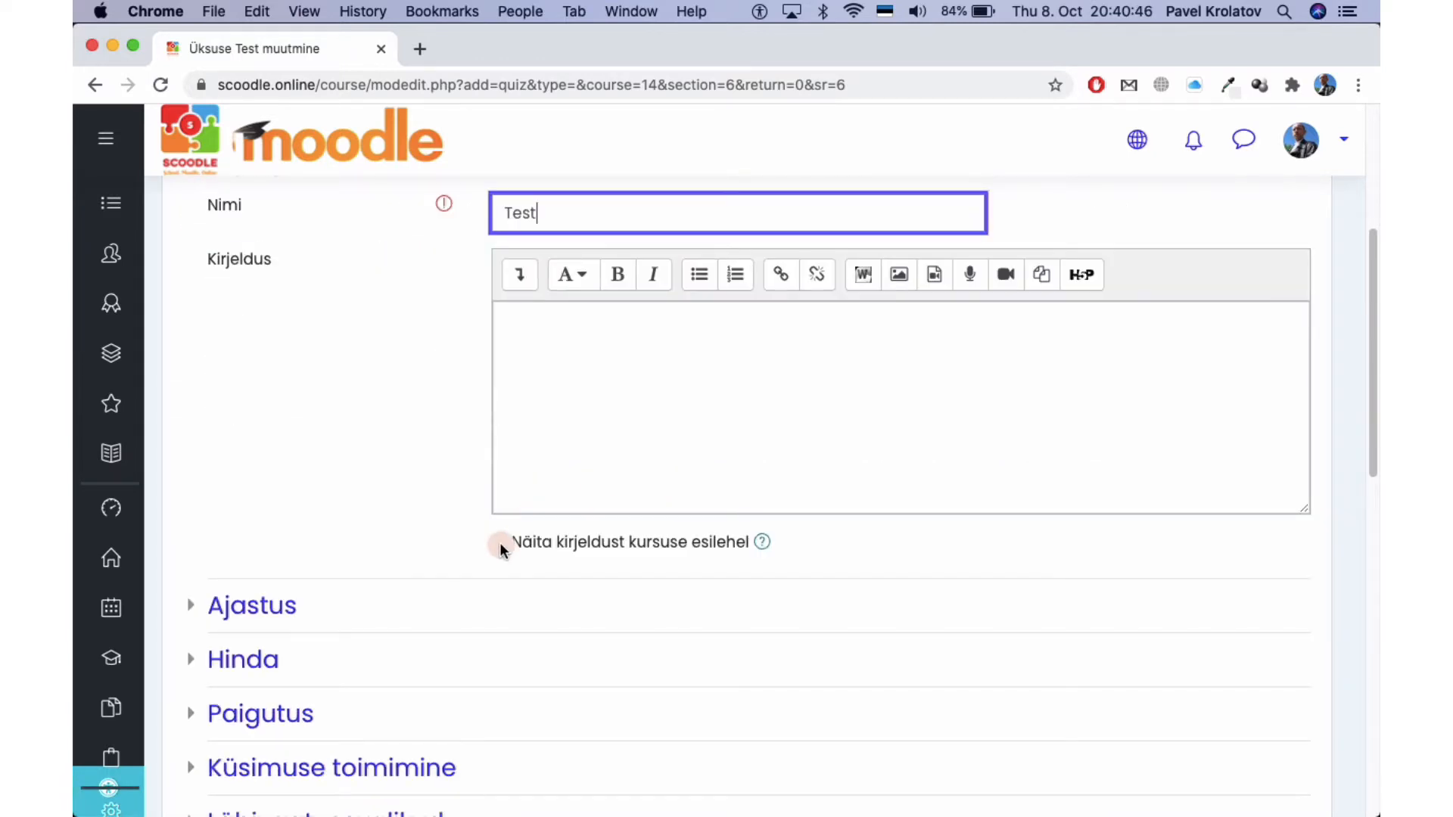
{"action": "scroll", "coordinate": [383, 499], "scroll_direction": "down", "scroll_amount": 4}
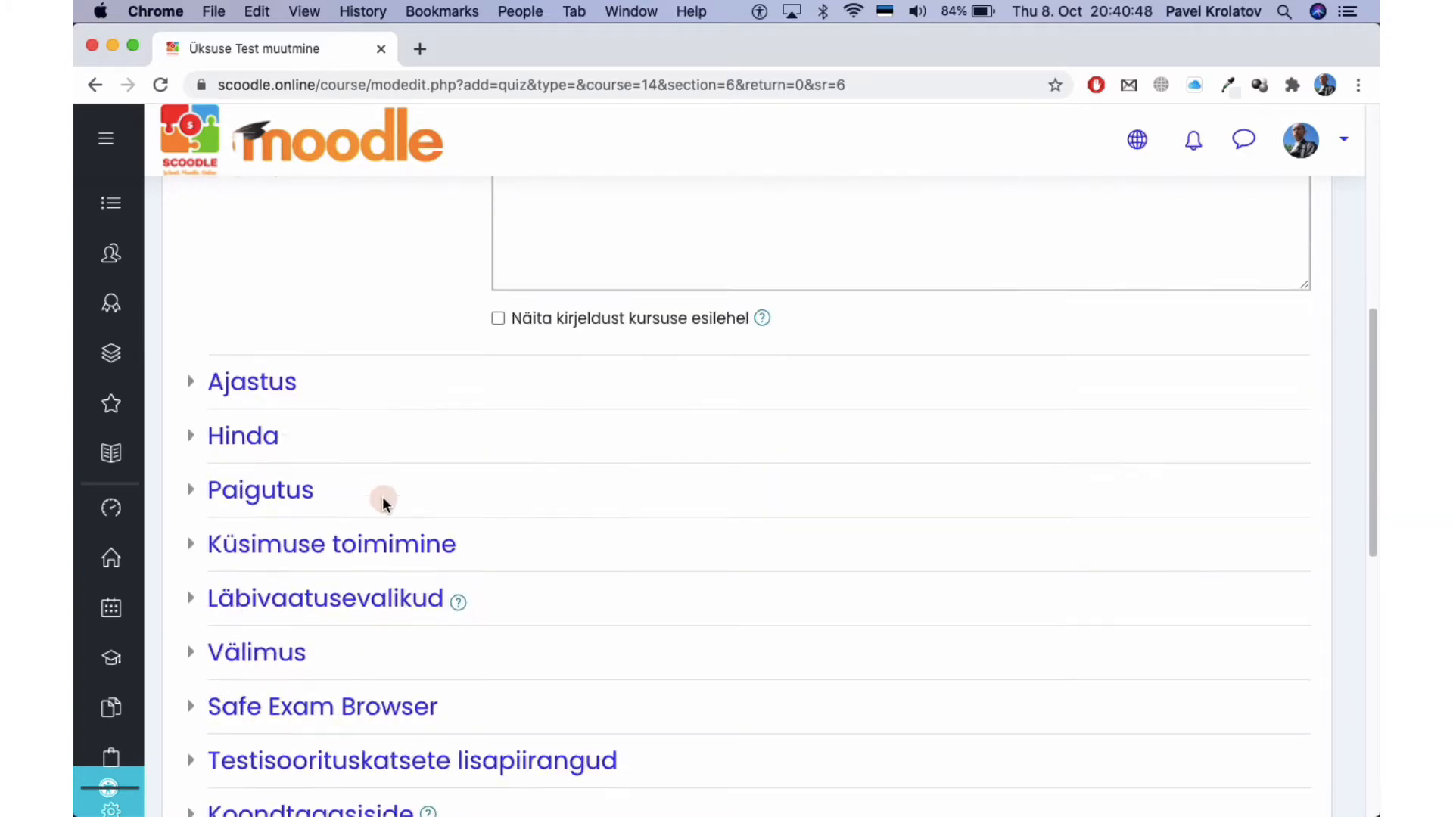
{"action": "left_click", "coordinate": [250, 385]}
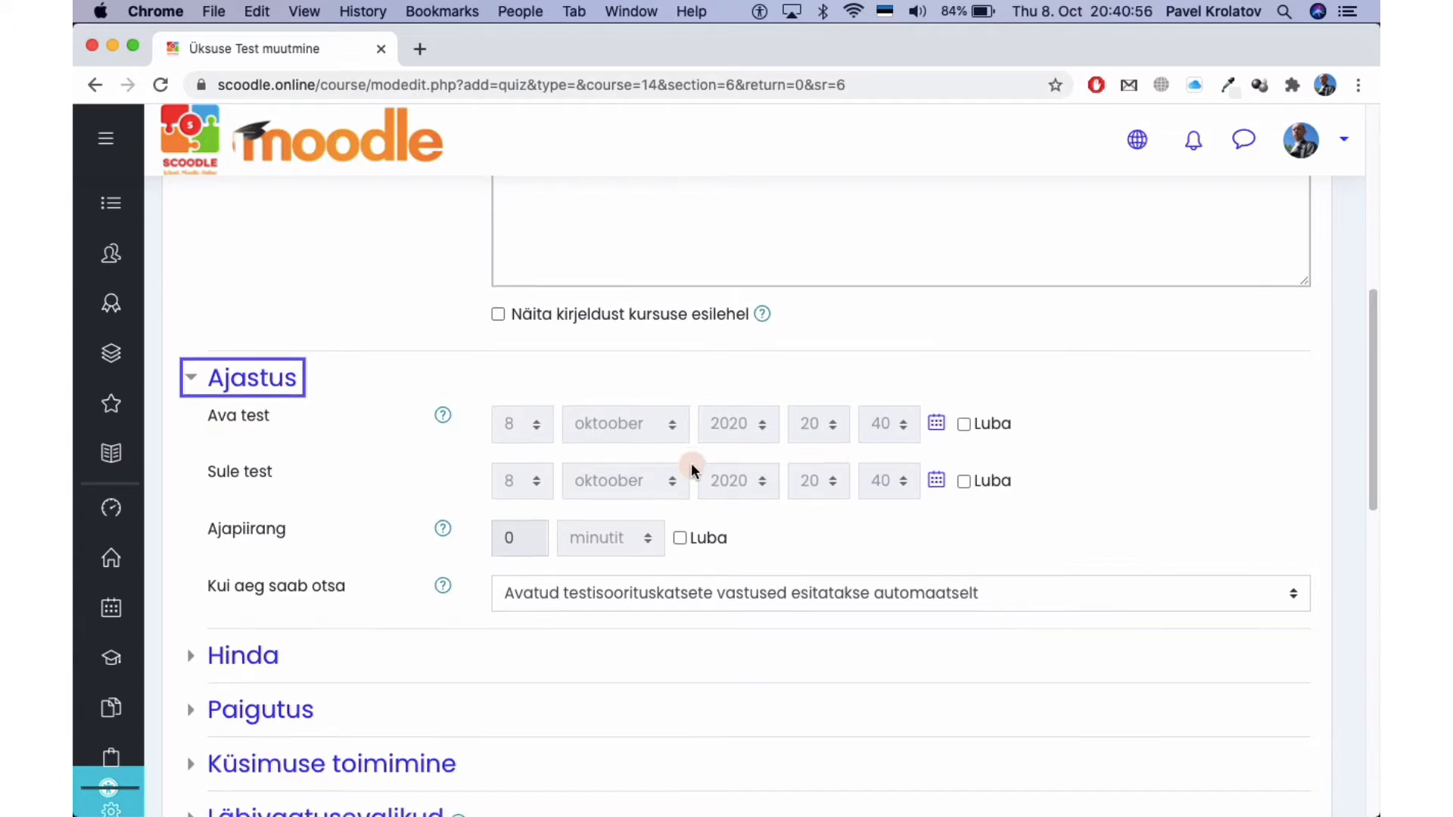
Expand the quiz's Hinda grade section and its Paigutus layout section.
{"action": "scroll", "coordinate": [691, 469], "scroll_direction": "down", "scroll_amount": 2}
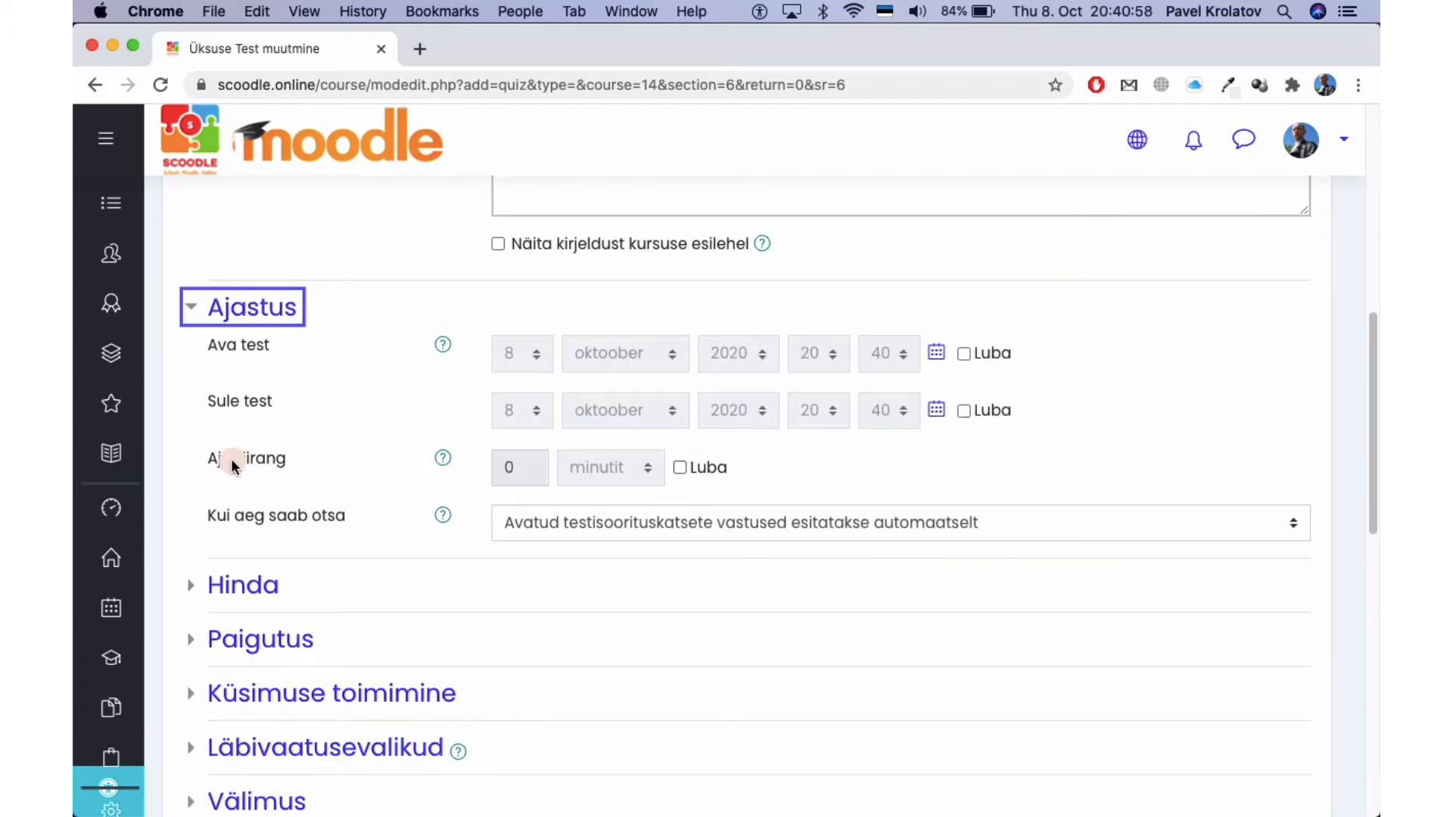
{"action": "scroll", "coordinate": [271, 481], "scroll_direction": "down", "scroll_amount": 2}
{"action": "left_click", "coordinate": [261, 501]}
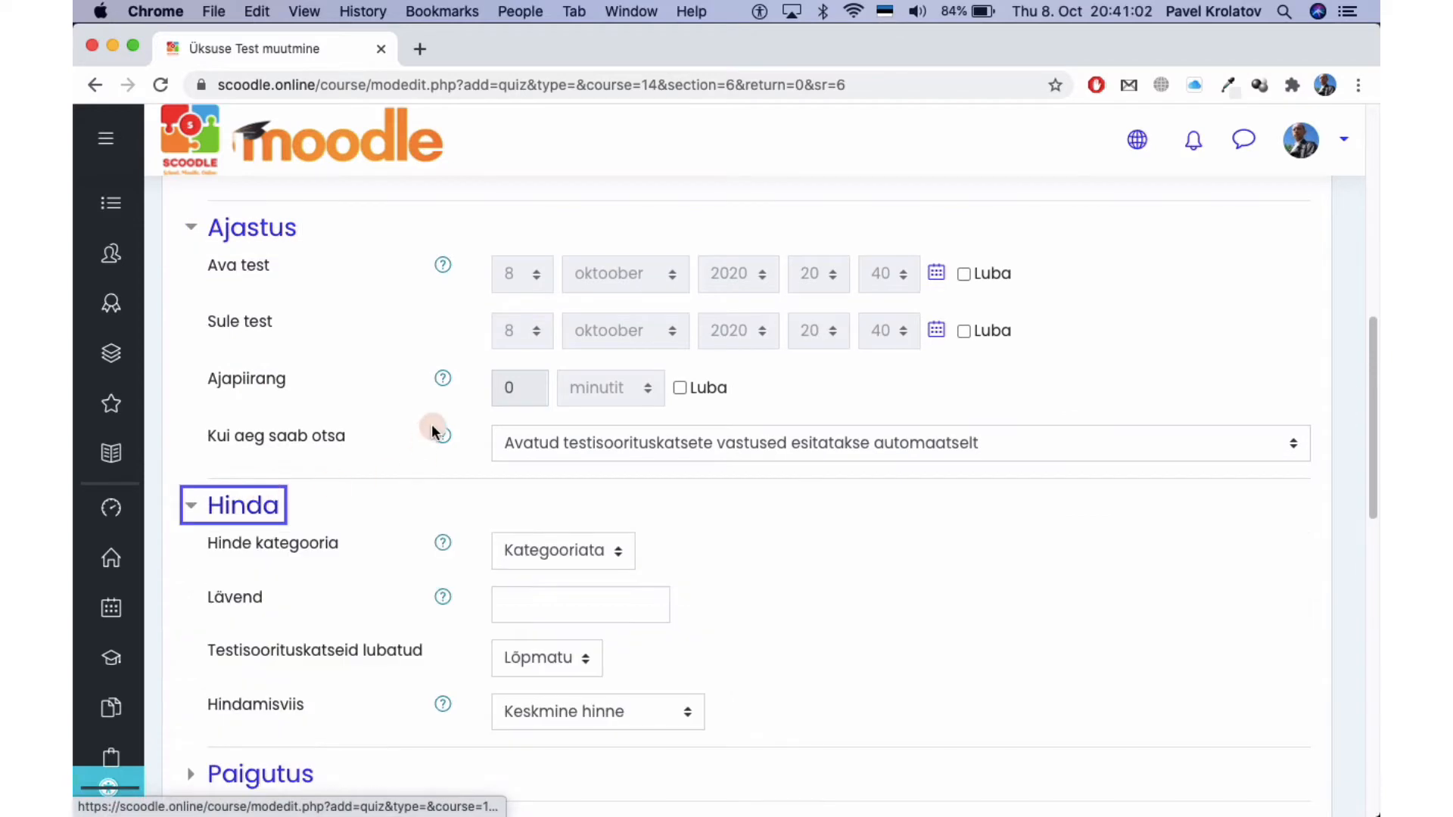
{"action": "scroll", "coordinate": [432, 425], "scroll_direction": "down", "scroll_amount": 2}
{"action": "scroll", "coordinate": [431, 428], "scroll_direction": "down", "scroll_amount": 3}
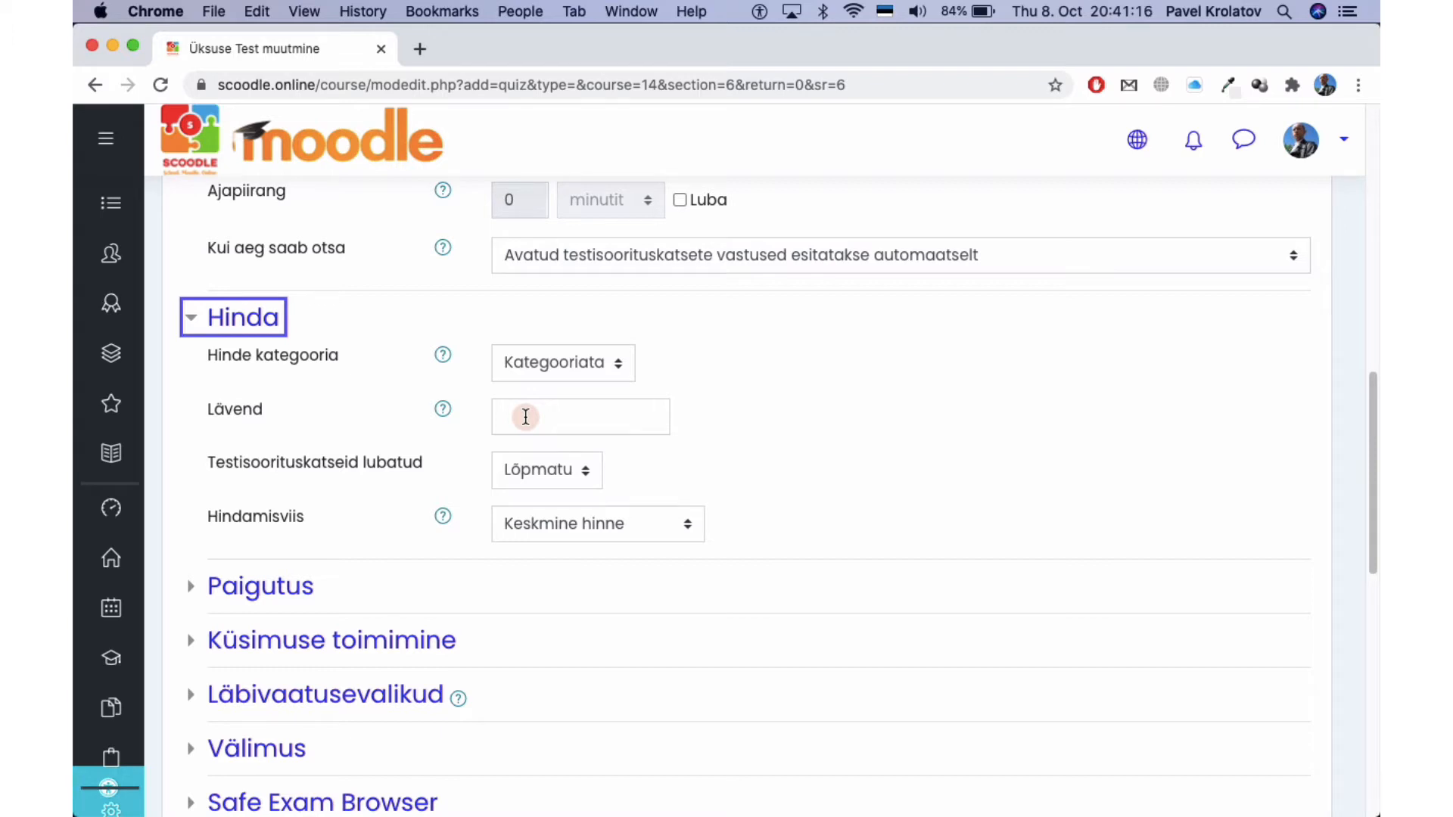
{"action": "scroll", "coordinate": [526, 417], "scroll_direction": "down", "scroll_amount": 3}
{"action": "left_click", "coordinate": [190, 410]}
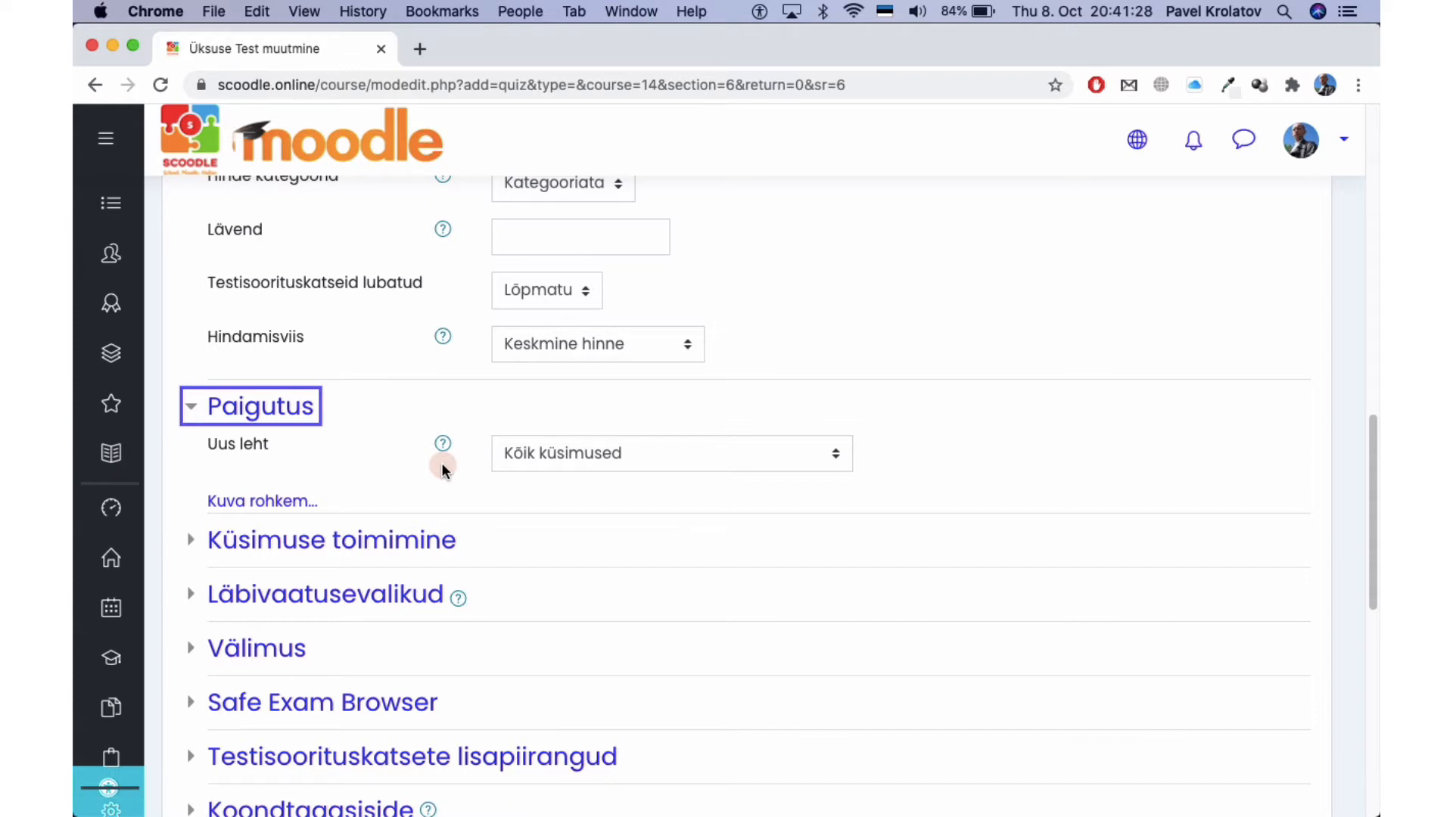
Keep 'Kõik küsimused' for new pages; expand Küsimuse toimimine and Läbivaatusevalikud.
{"action": "left_click", "coordinate": [520, 457]}
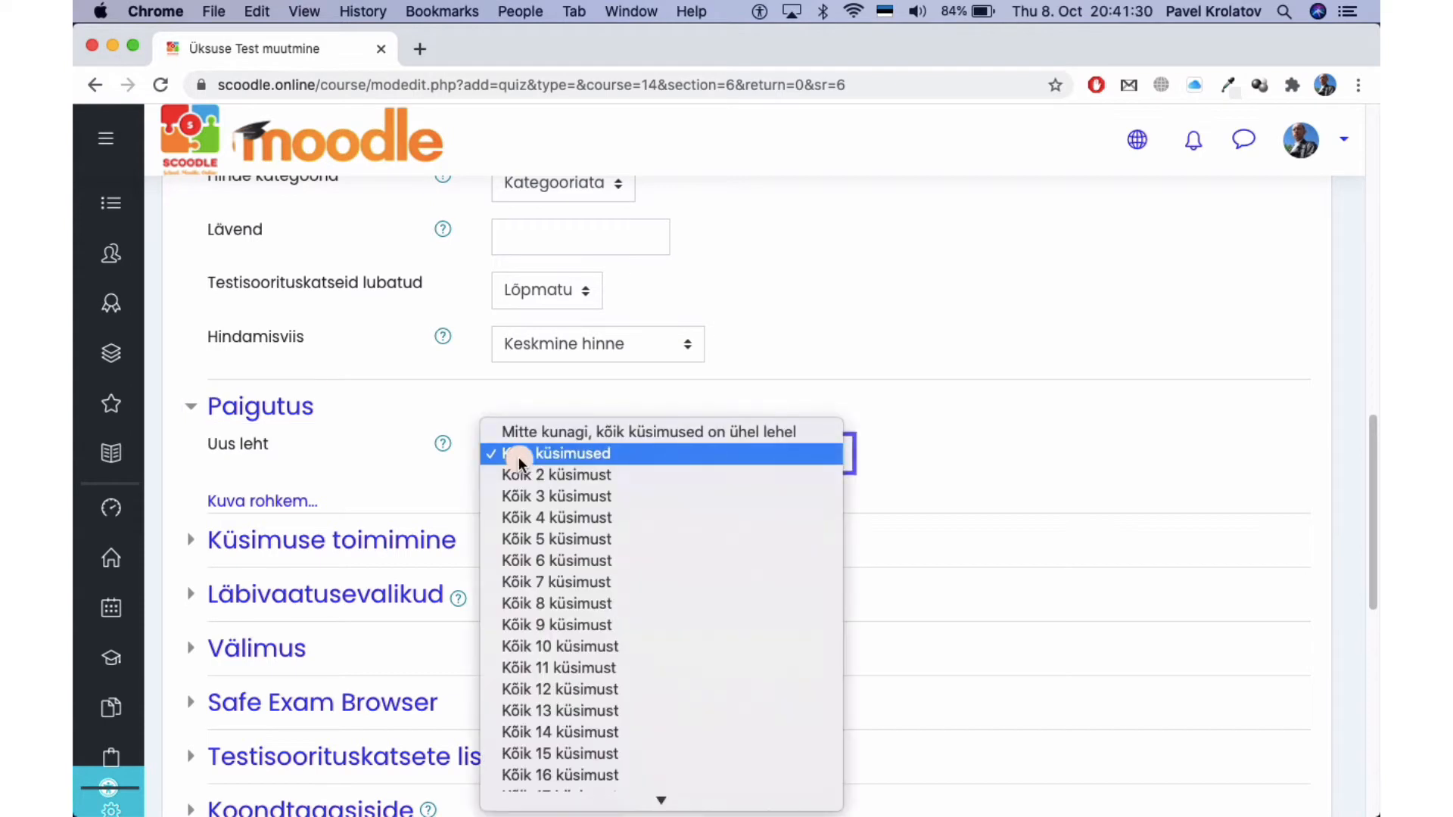
{"action": "left_click", "coordinate": [519, 455]}
{"action": "scroll", "coordinate": [443, 459], "scroll_direction": "down", "scroll_amount": 5}
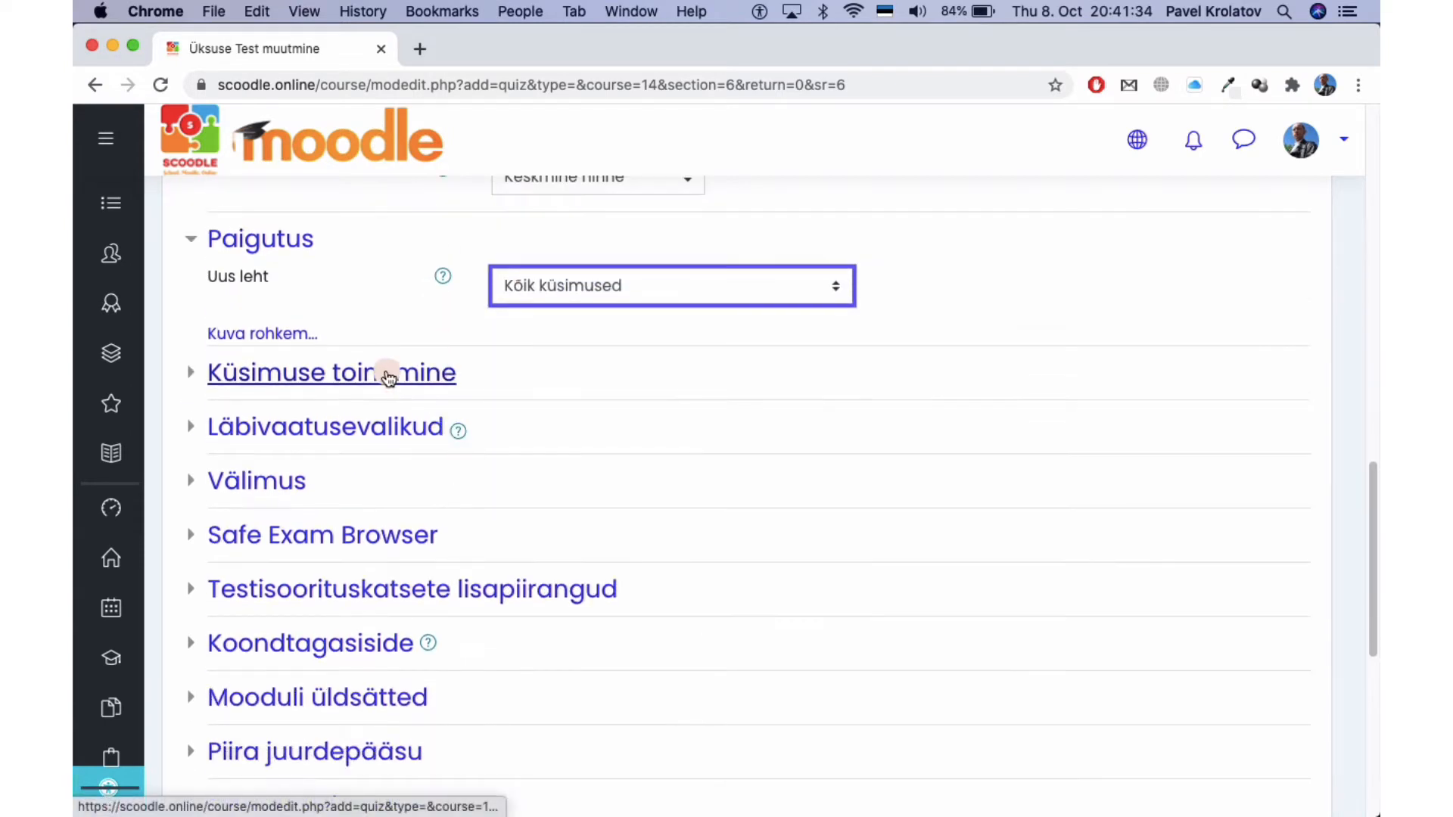
{"action": "left_click", "coordinate": [388, 374]}
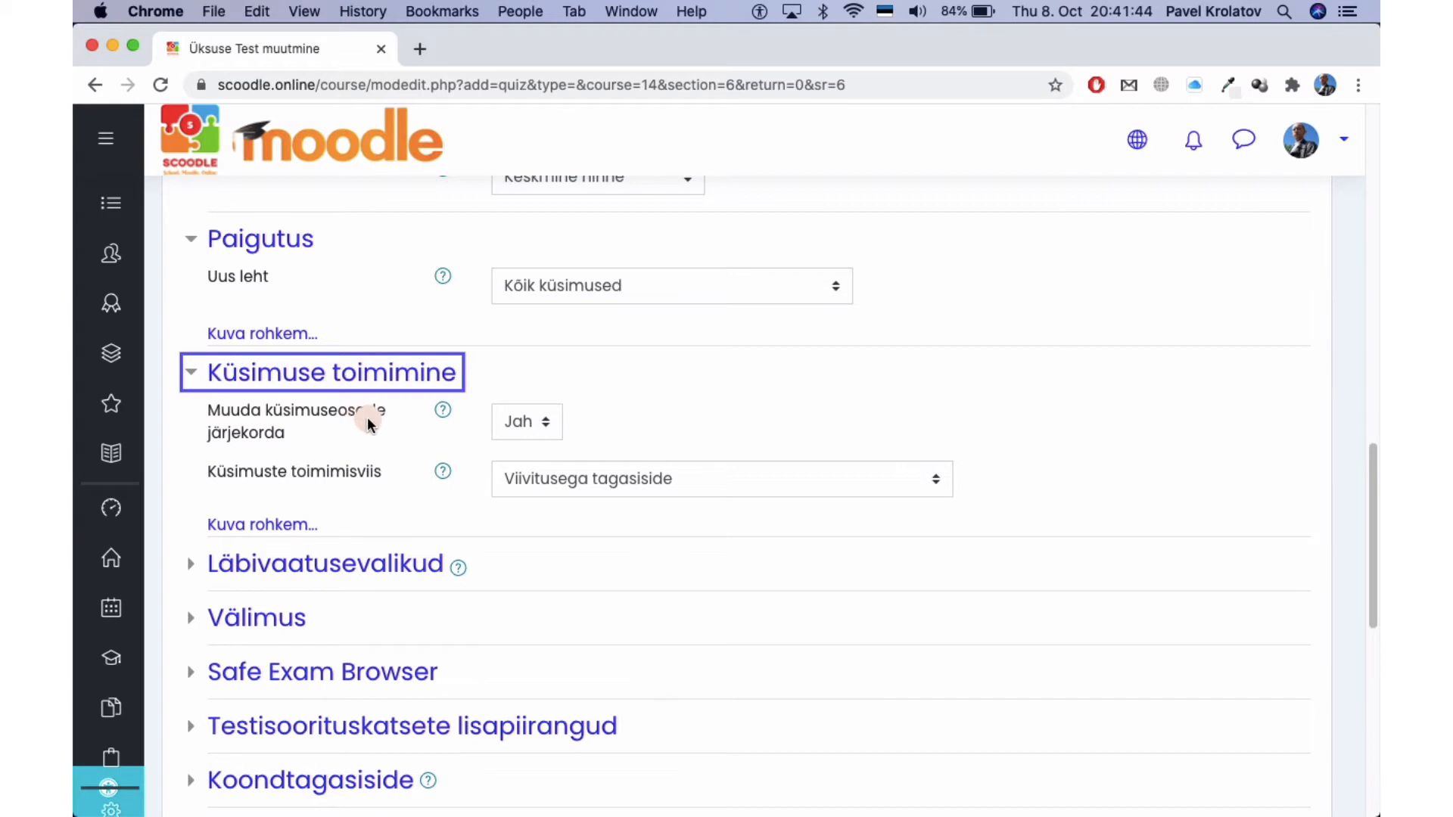
{"action": "scroll", "coordinate": [391, 425], "scroll_direction": "down", "scroll_amount": 3}
{"action": "scroll", "coordinate": [390, 425], "scroll_direction": "down", "scroll_amount": 3}
{"action": "left_click", "coordinate": [396, 389]}
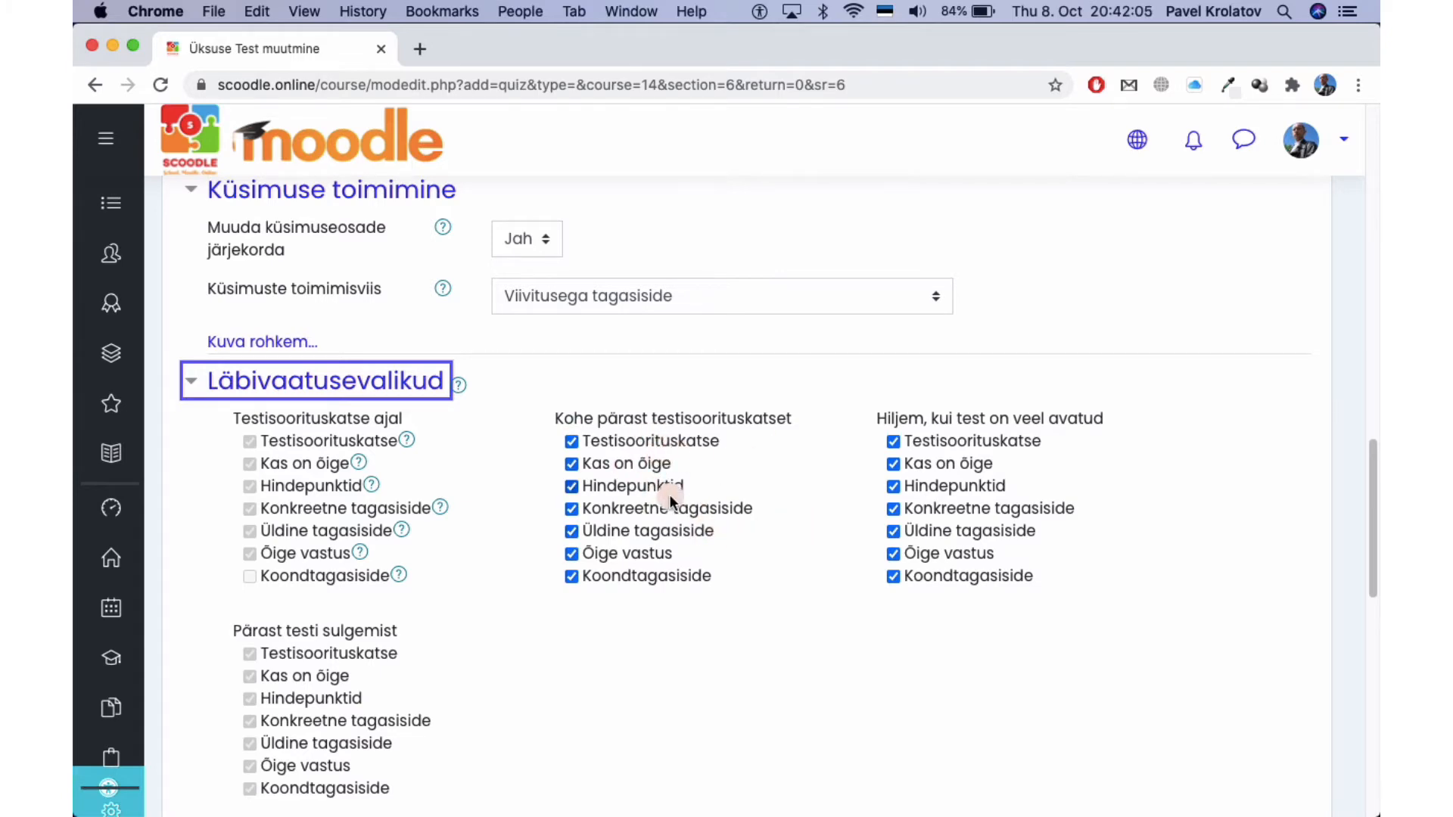
Expand appearance, Safe Exam Browser and extra attempt restriction sections, reading the SEB help.
{"action": "scroll", "coordinate": [669, 494], "scroll_direction": "down", "scroll_amount": 6}
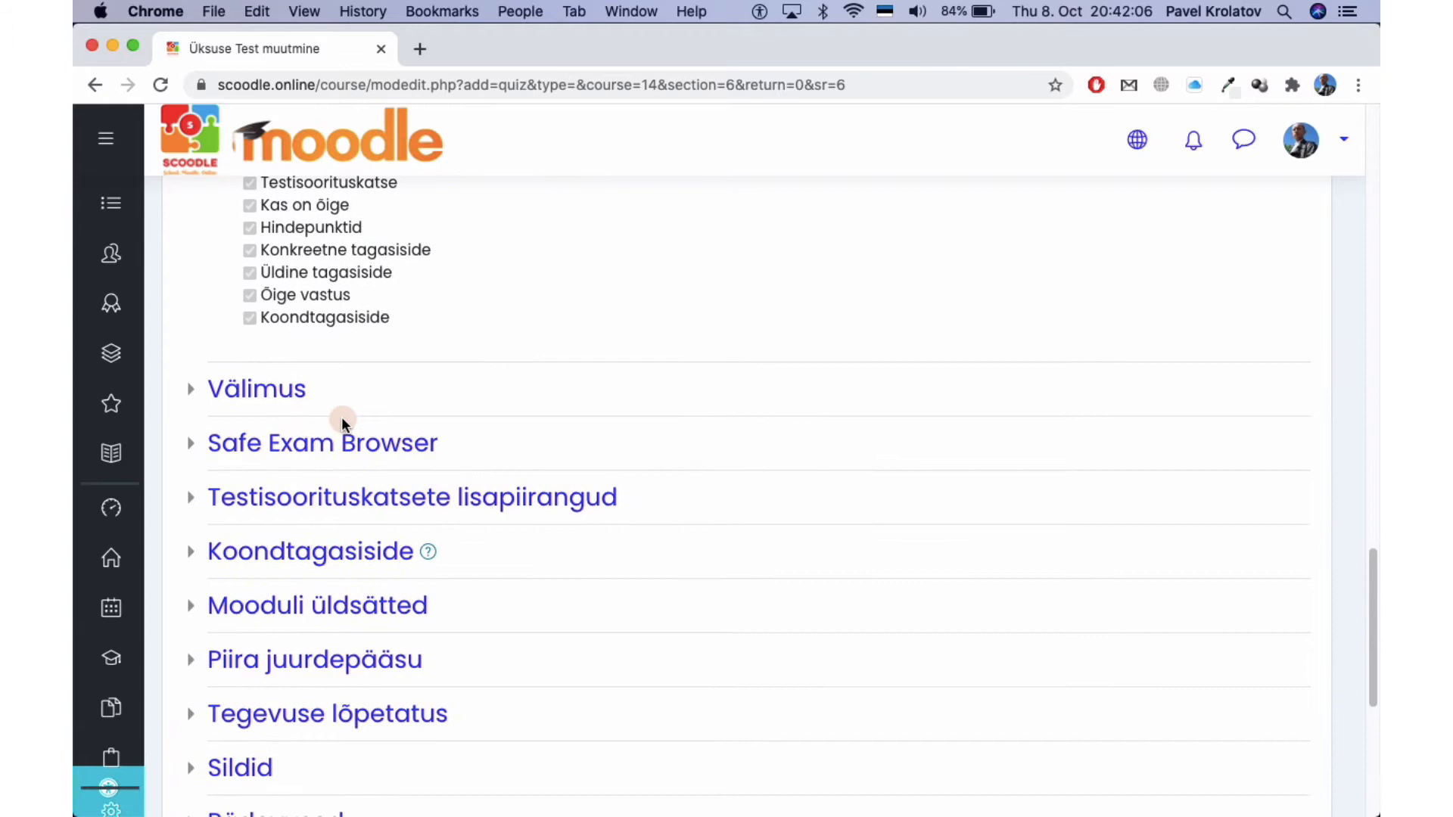
{"action": "left_click", "coordinate": [287, 384]}
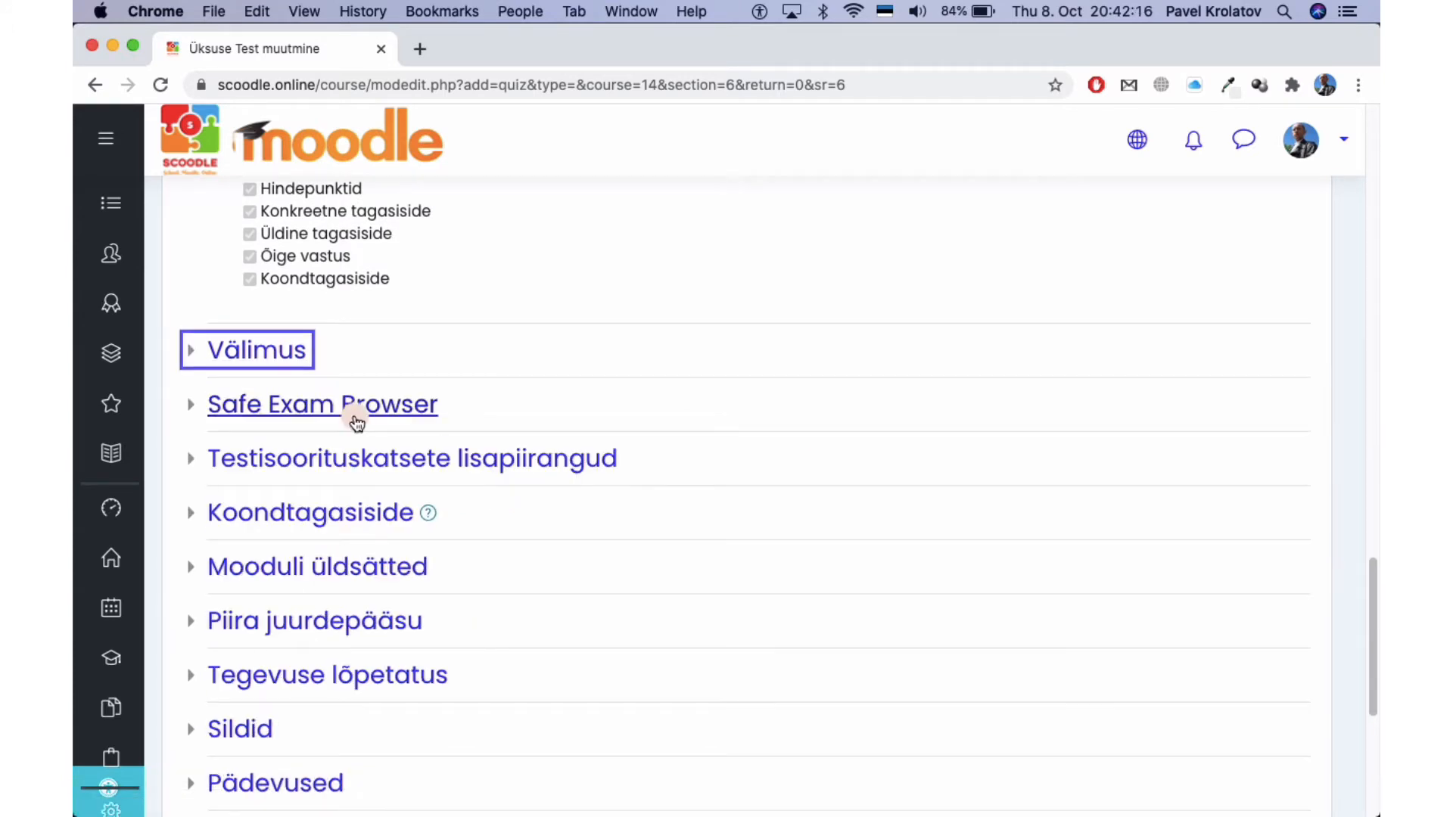
{"action": "left_click", "coordinate": [356, 420]}
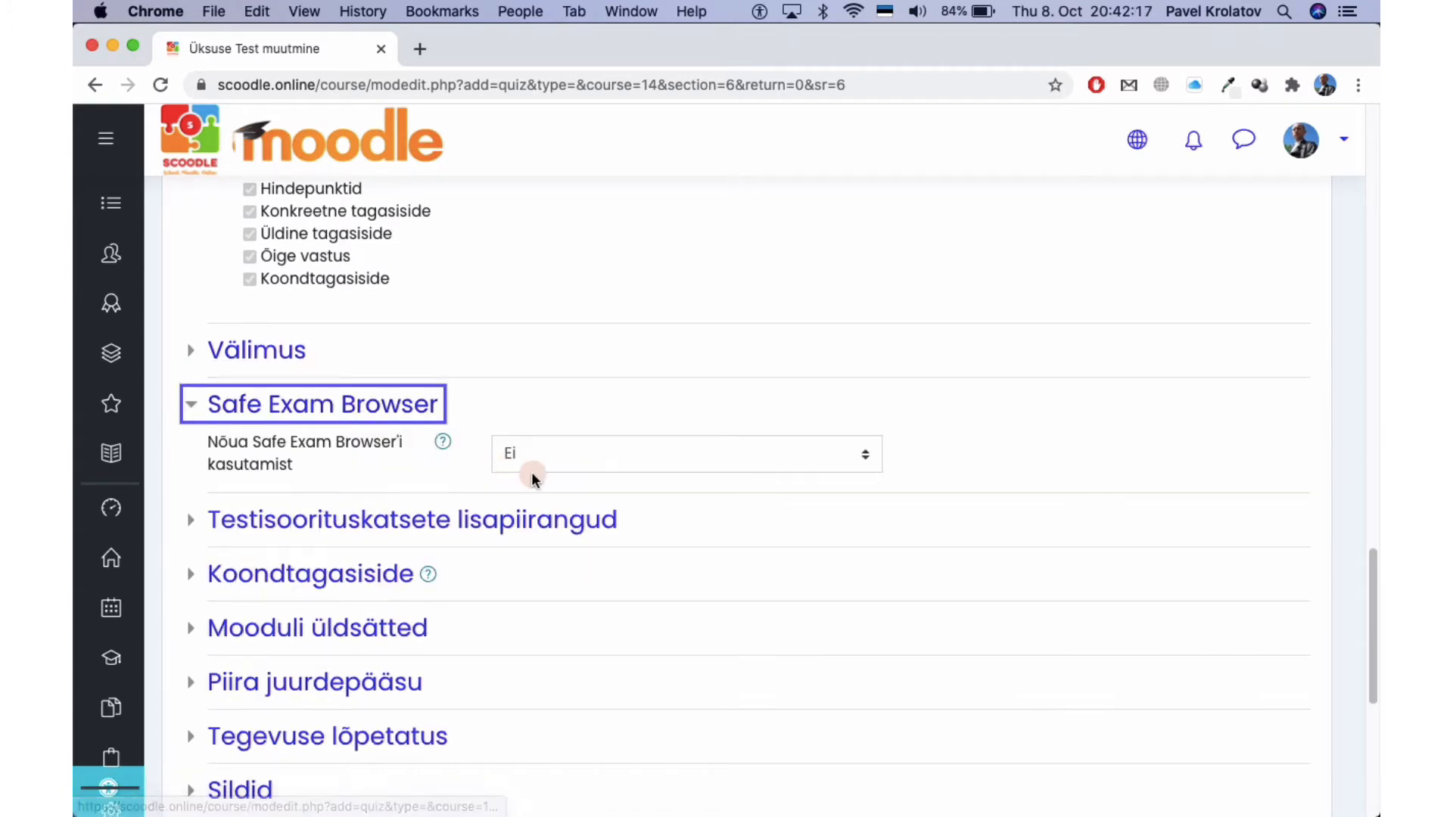
{"action": "left_click", "coordinate": [449, 448]}
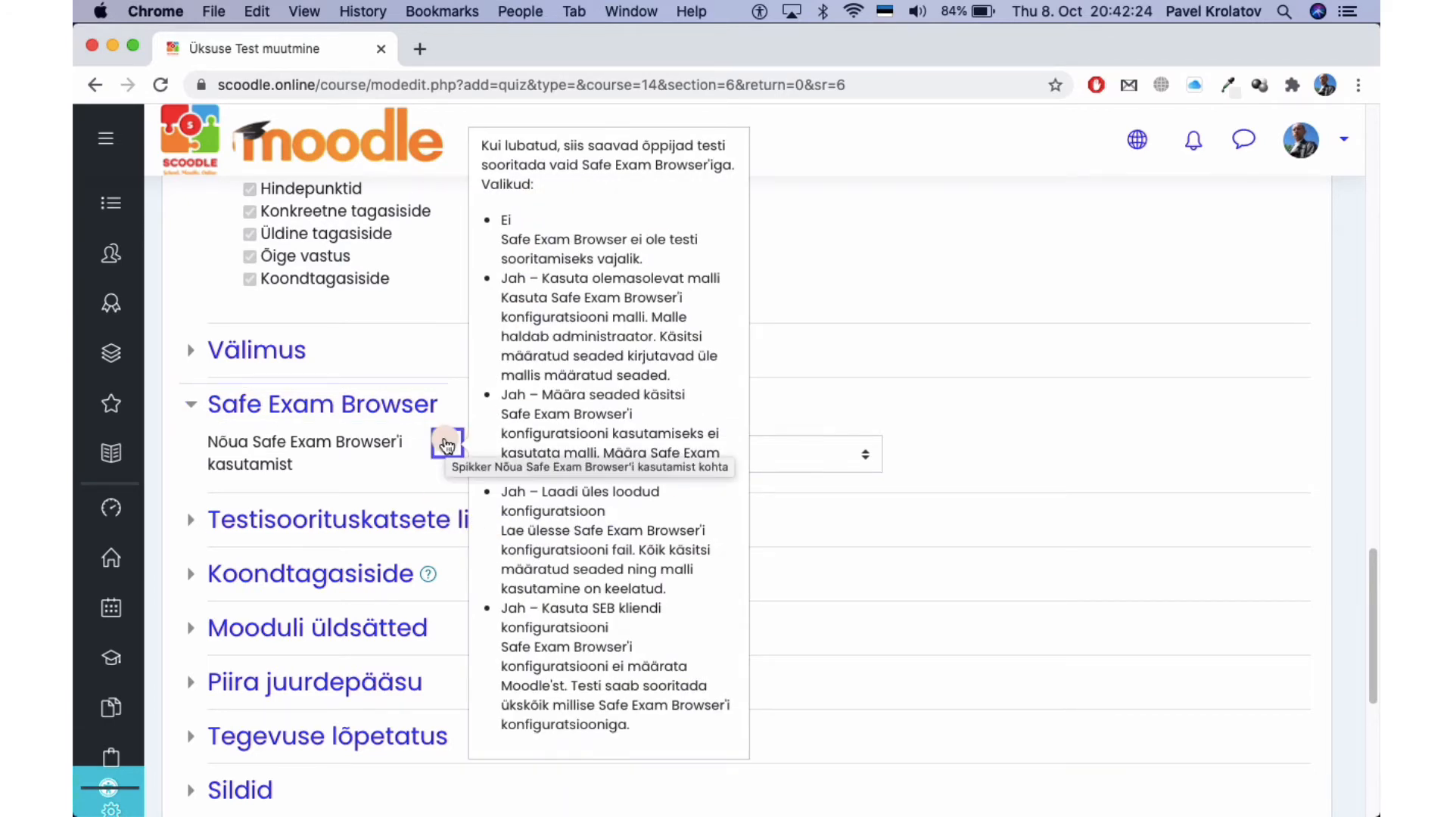
{"action": "left_click", "coordinate": [378, 439]}
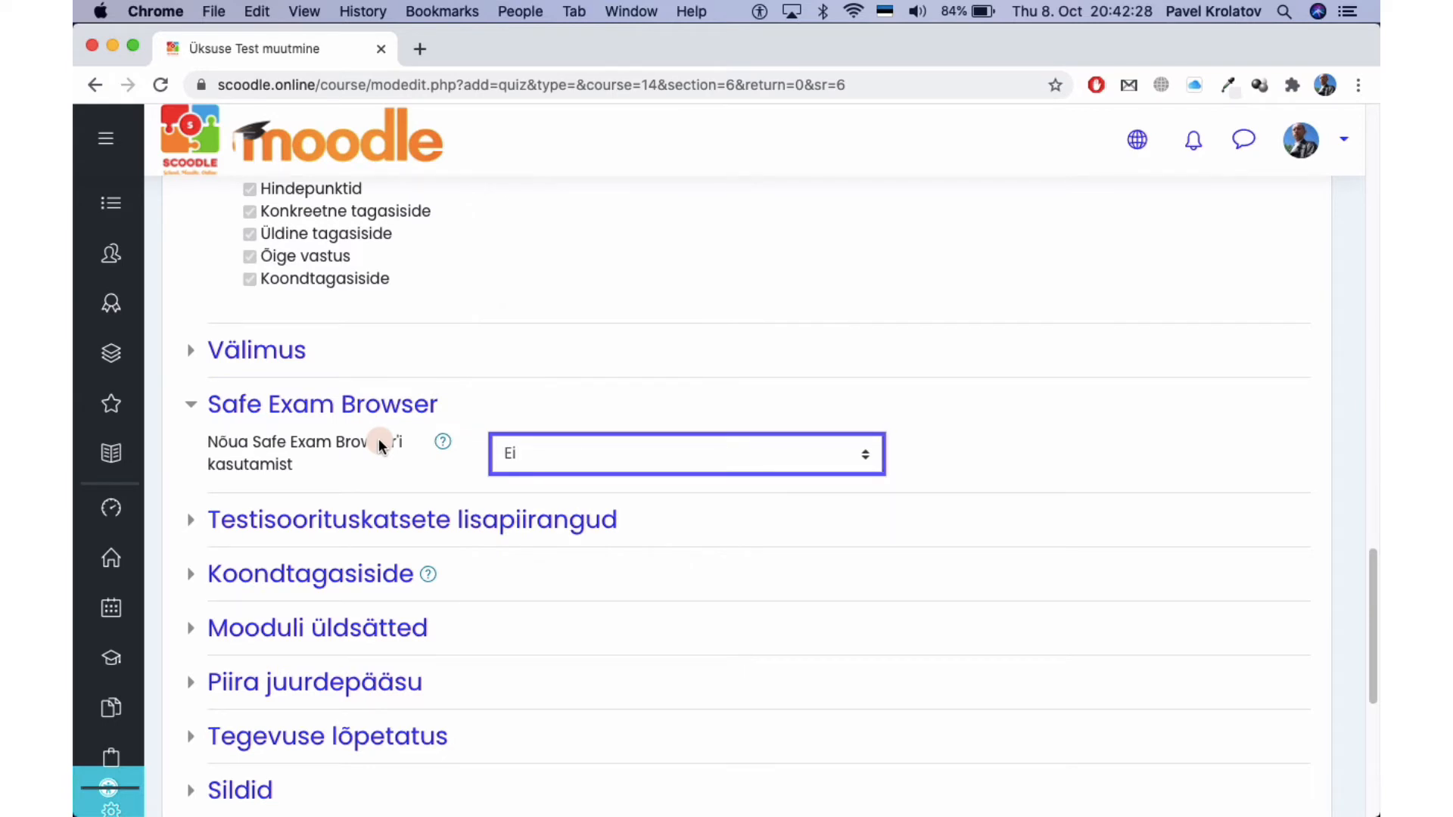
{"action": "left_click", "coordinate": [413, 520]}
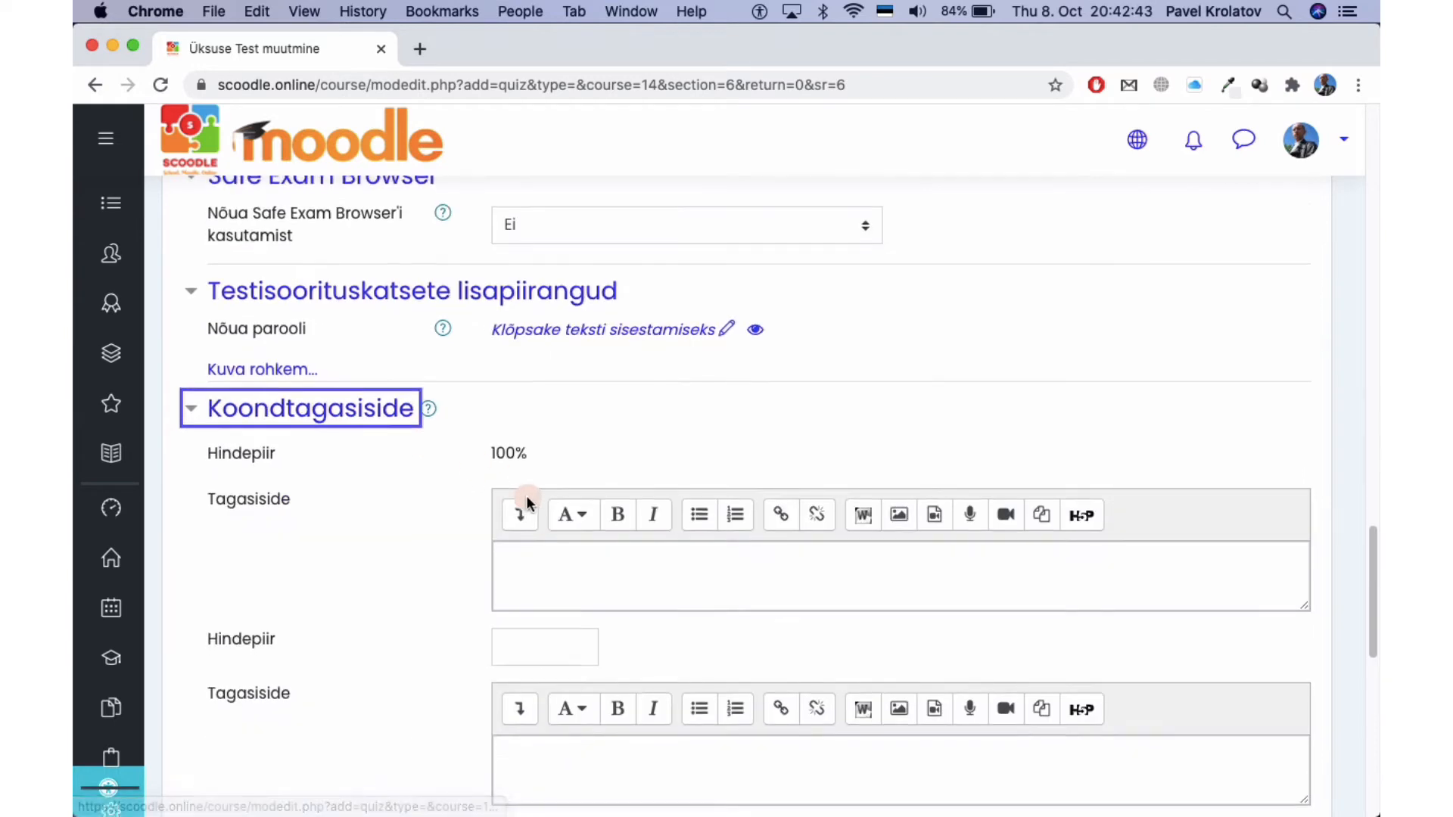
Add three more grade-boundary fields ('Lisa veel 3 tagasisidevälja') to Koondtagasiside.
{"action": "scroll", "coordinate": [529, 454], "scroll_direction": "down", "scroll_amount": 3}
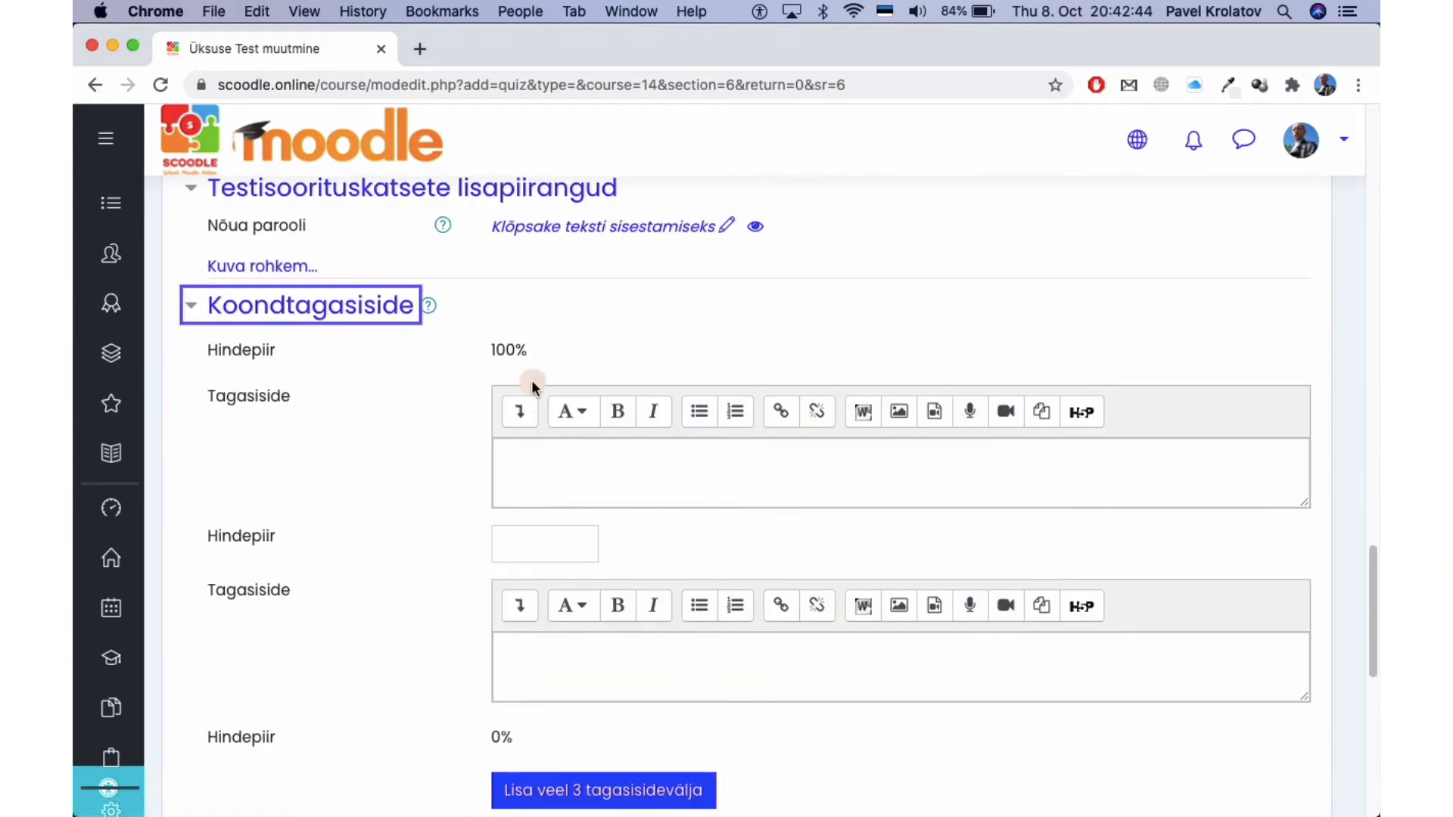
{"action": "scroll", "coordinate": [489, 367], "scroll_direction": "down", "scroll_amount": 2}
{"action": "scroll", "coordinate": [421, 470], "scroll_direction": "down", "scroll_amount": 1}
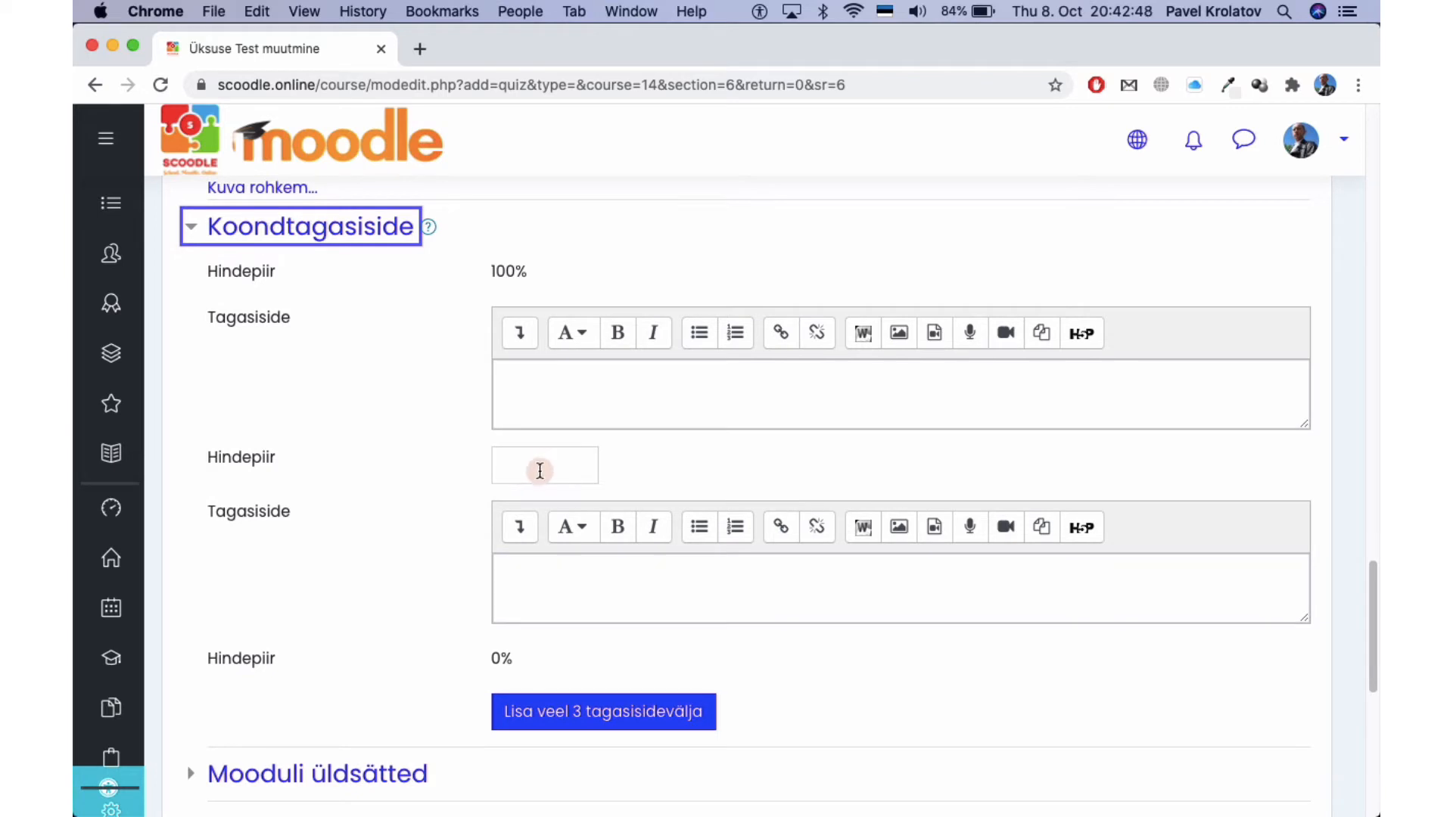
{"action": "scroll", "coordinate": [437, 469], "scroll_direction": "down", "scroll_amount": 2}
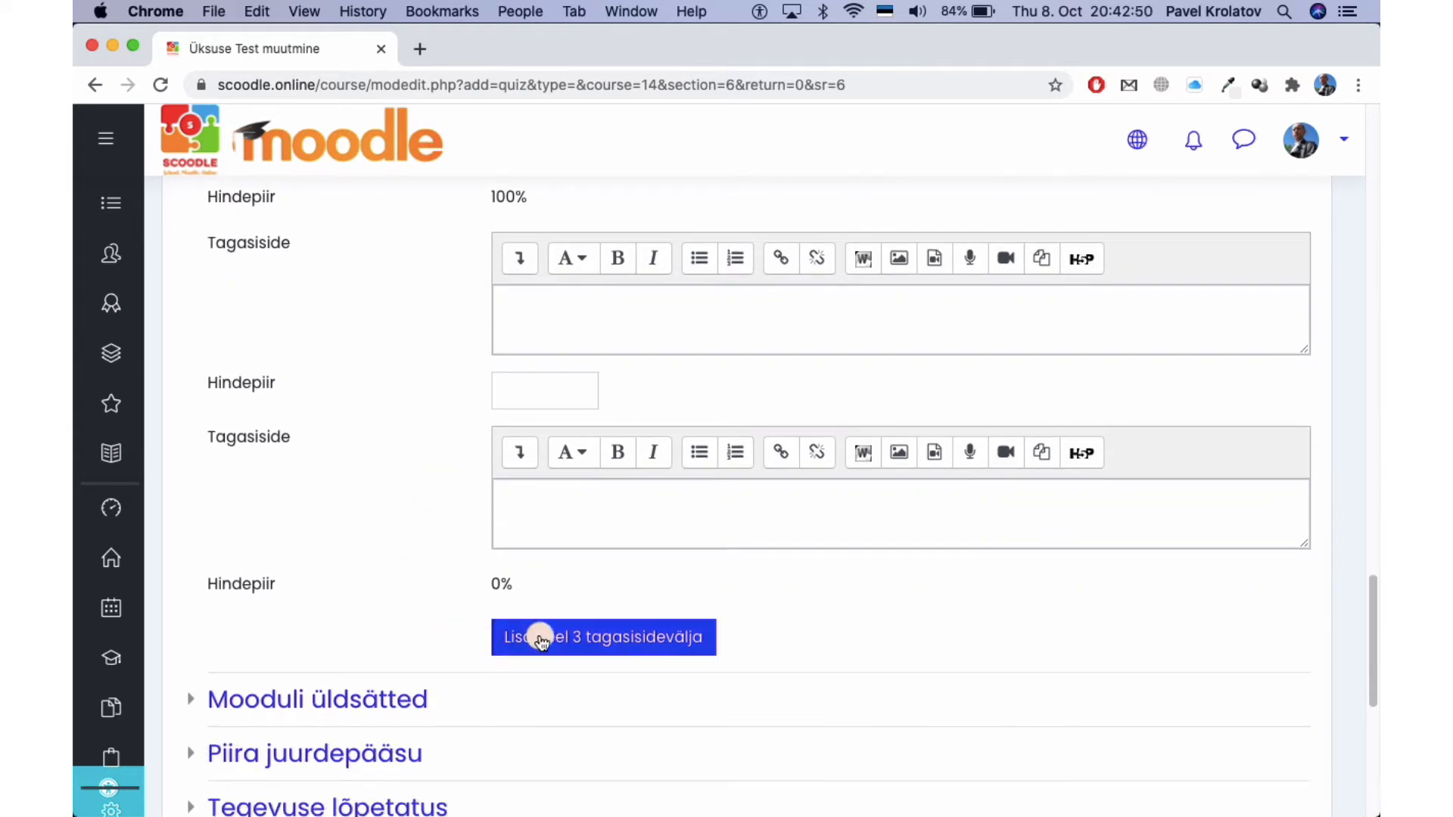
{"action": "scroll", "coordinate": [543, 645], "scroll_direction": "down", "scroll_amount": 1}
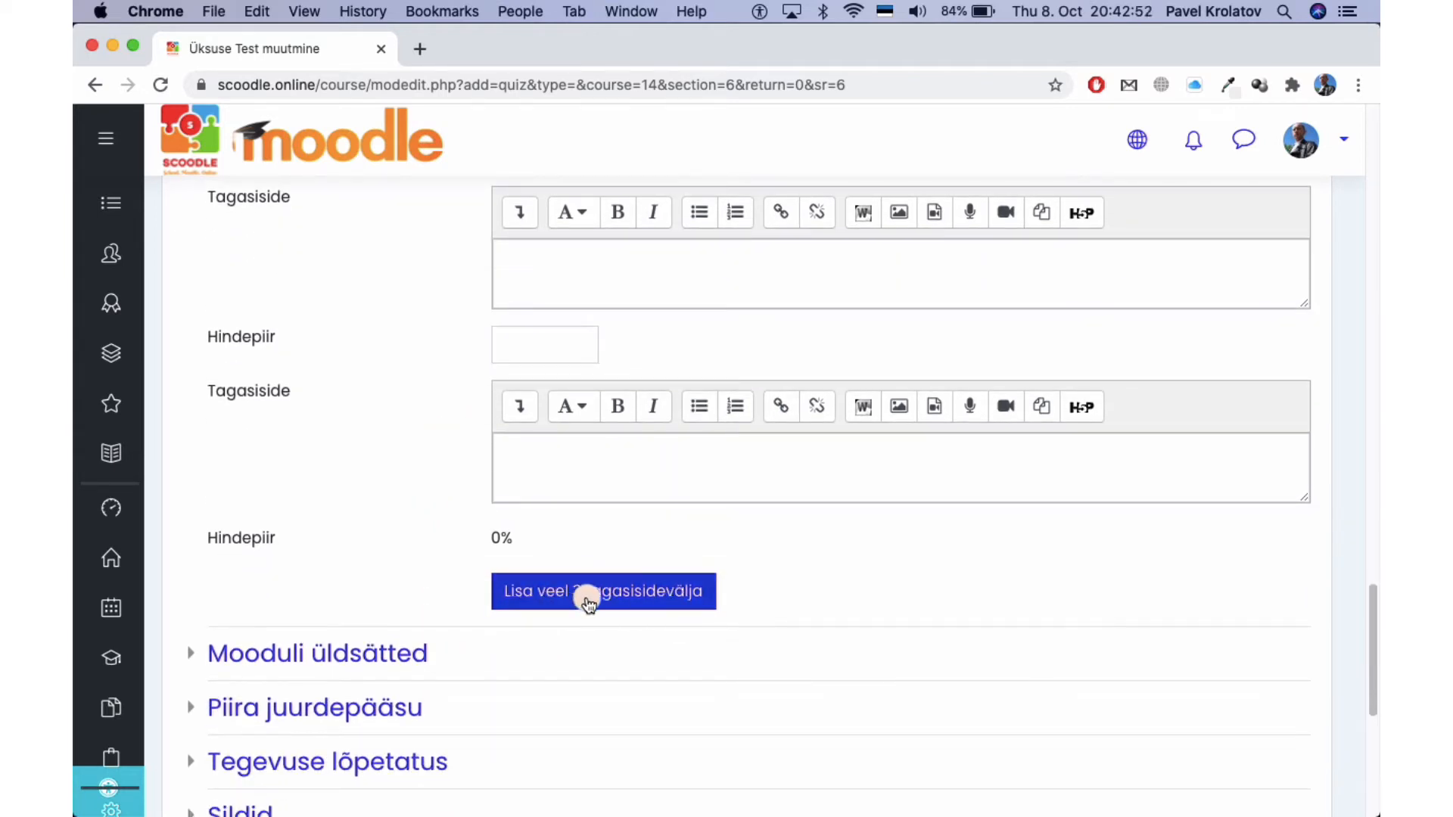
{"action": "left_click", "coordinate": [651, 598]}
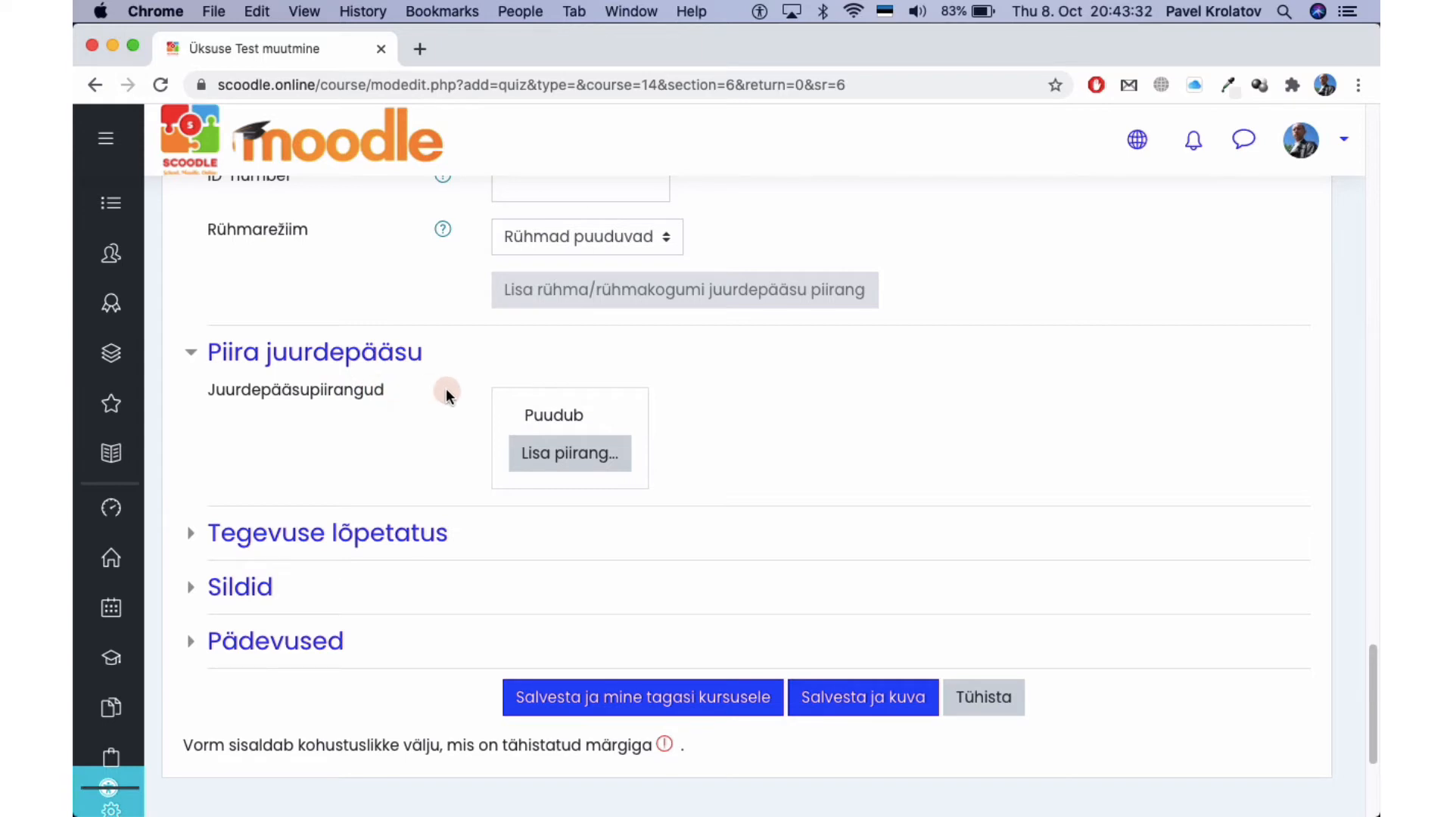
Browse the access restriction types, cancel without adding one, and expand Tegevuse lõpetatus.
{"action": "left_click", "coordinate": [553, 454]}
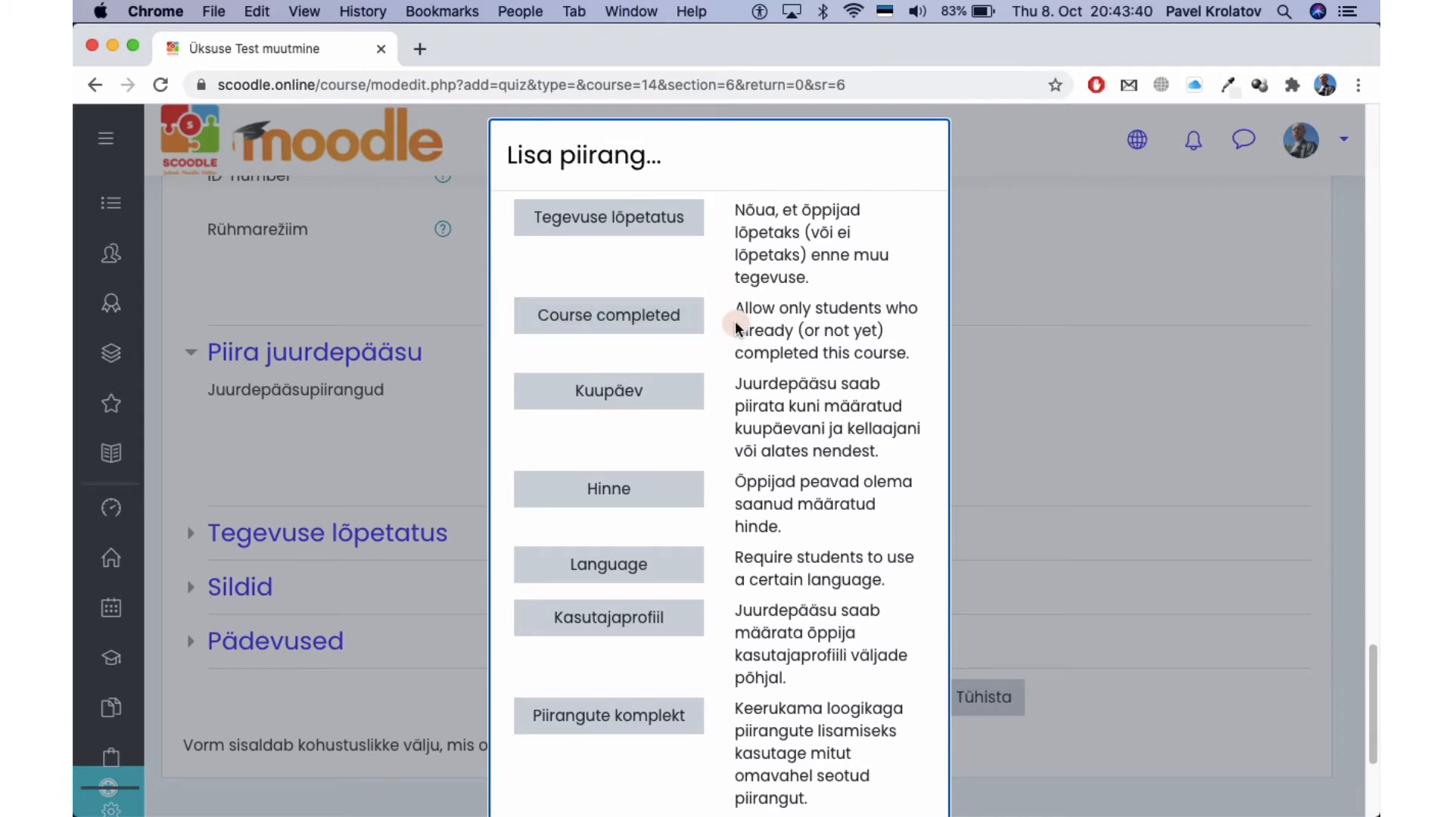
{"action": "scroll", "coordinate": [699, 343], "scroll_direction": "down", "scroll_amount": 3}
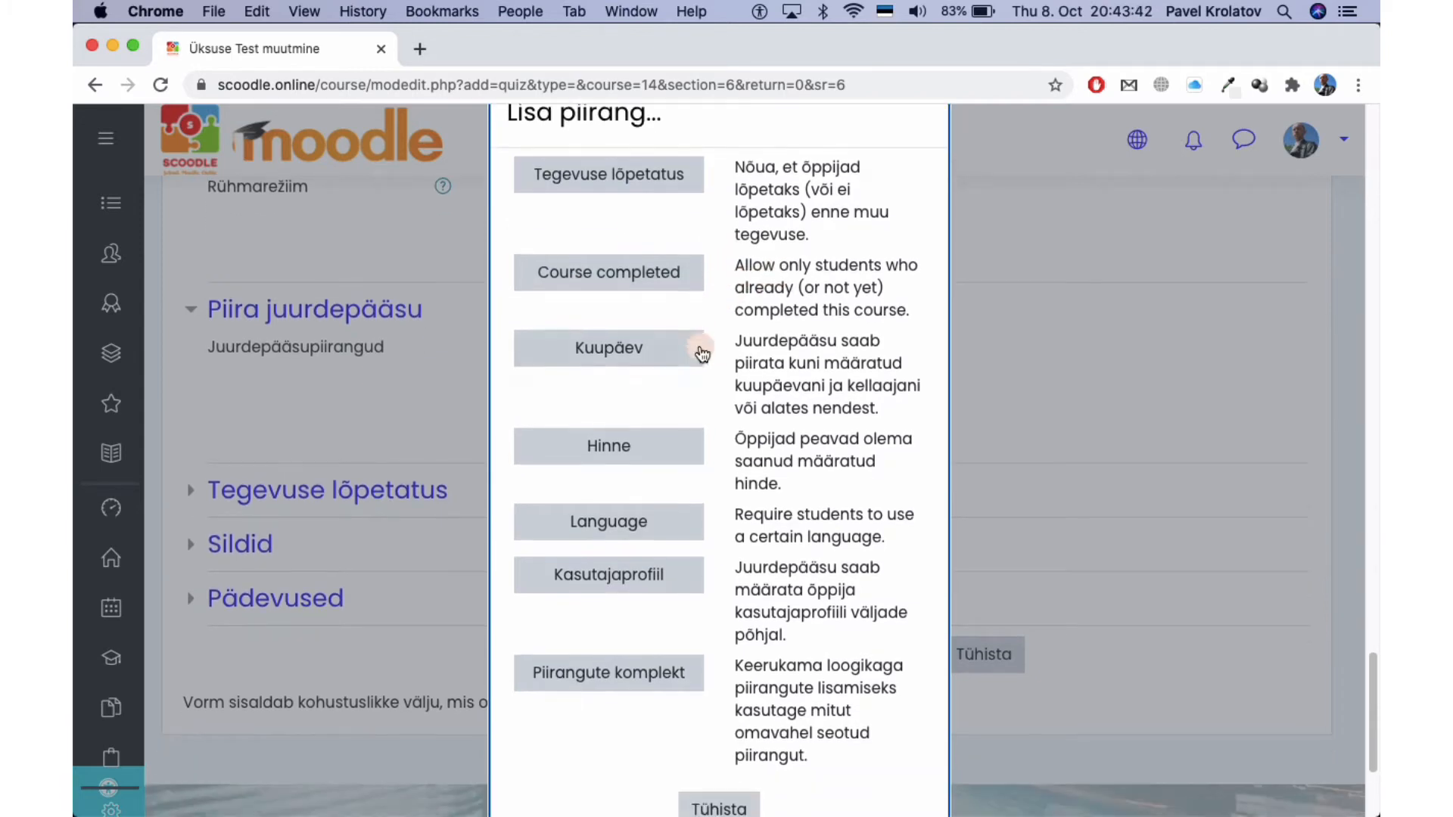
{"action": "left_click", "coordinate": [748, 746]}
{"action": "left_click", "coordinate": [355, 418]}
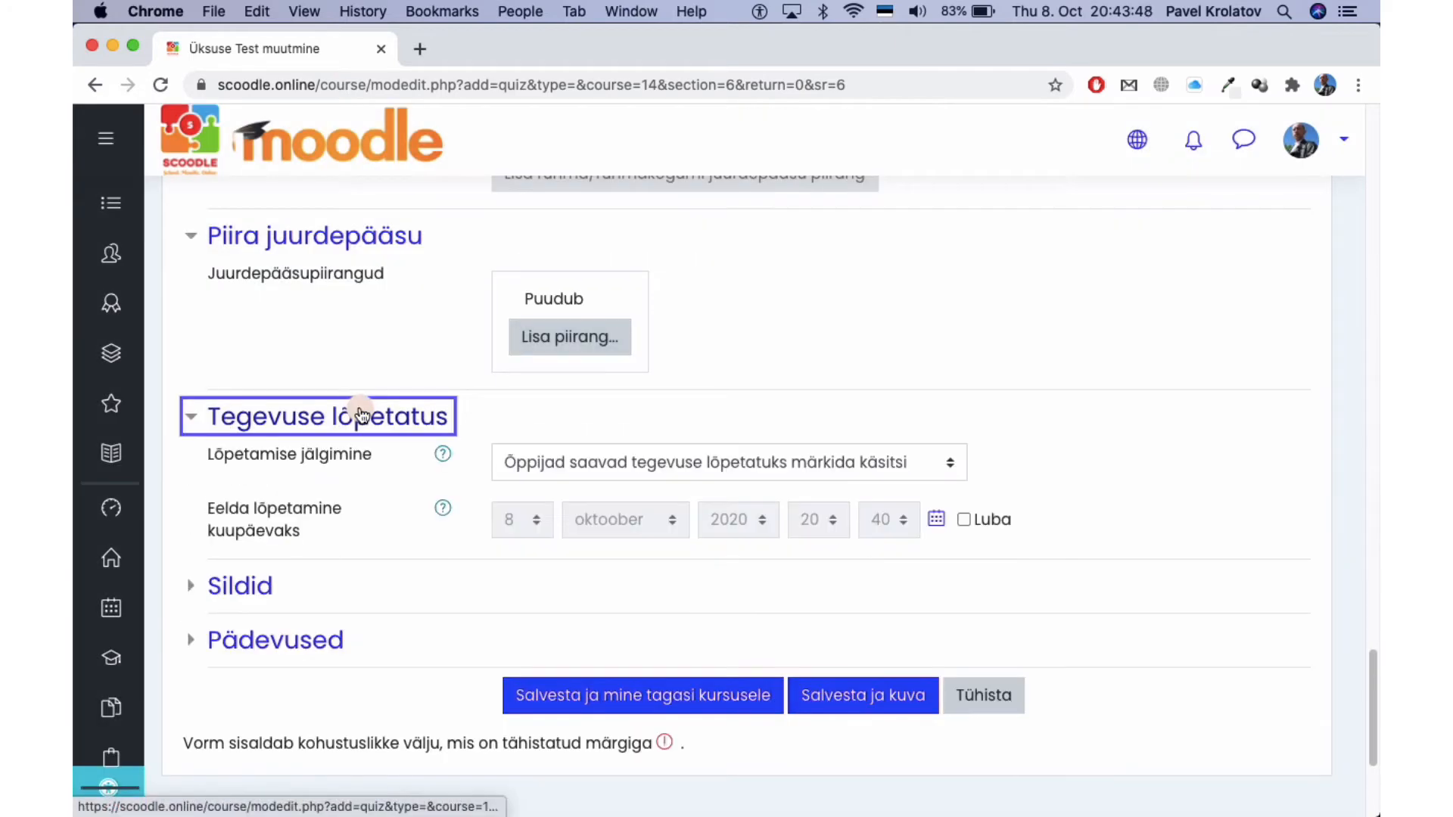
Set completion tracking to 'Kui tingimused on täidetud, siis kuva tegevus lõpetatuna' and save.
{"action": "scroll", "coordinate": [386, 530], "scroll_direction": "down", "scroll_amount": 1}
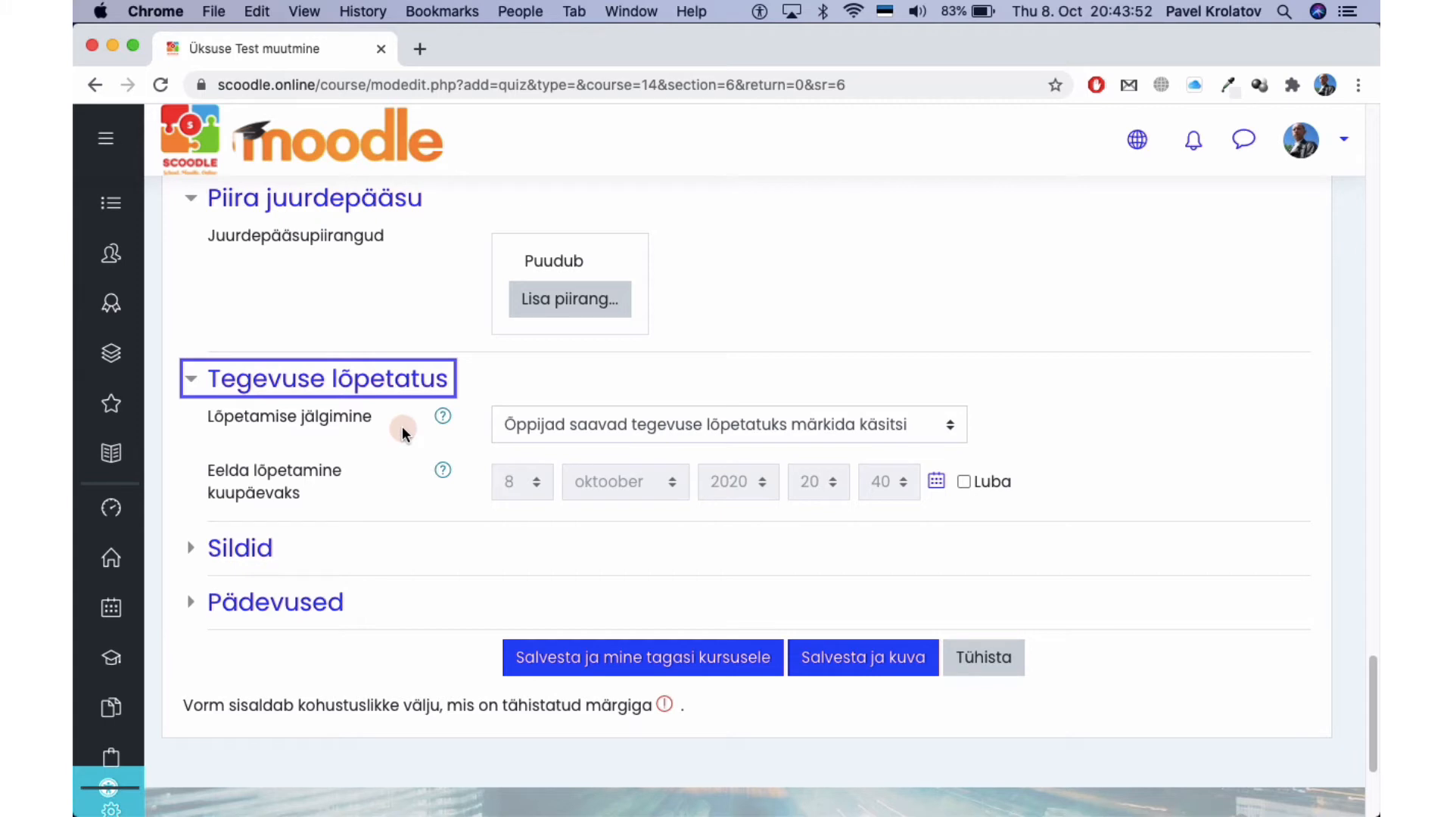
{"action": "left_click", "coordinate": [539, 423]}
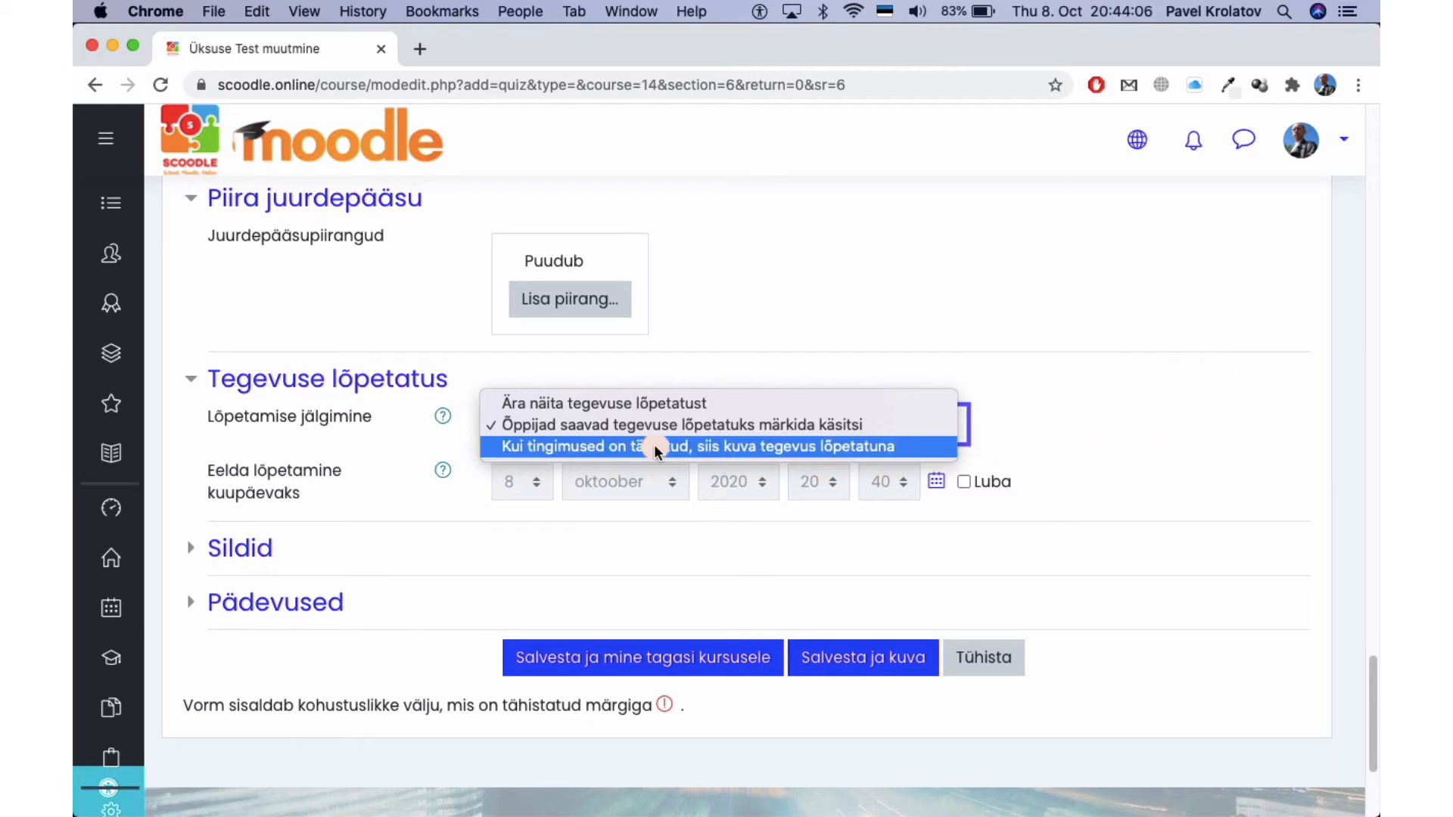
{"action": "left_click", "coordinate": [630, 445]}
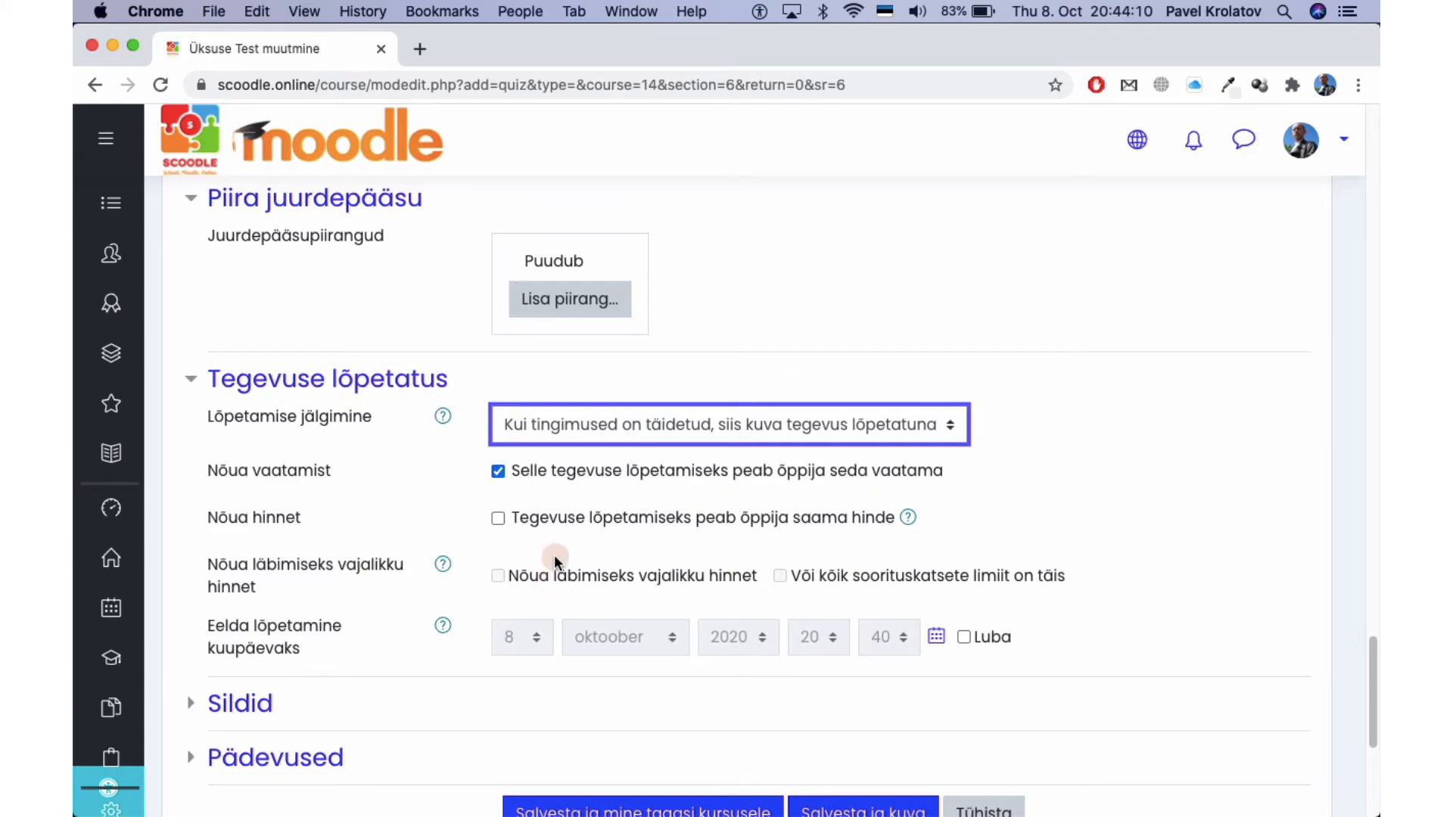
{"action": "scroll", "coordinate": [555, 557], "scroll_direction": "down", "scroll_amount": 3}
{"action": "left_click", "coordinate": [887, 655]}
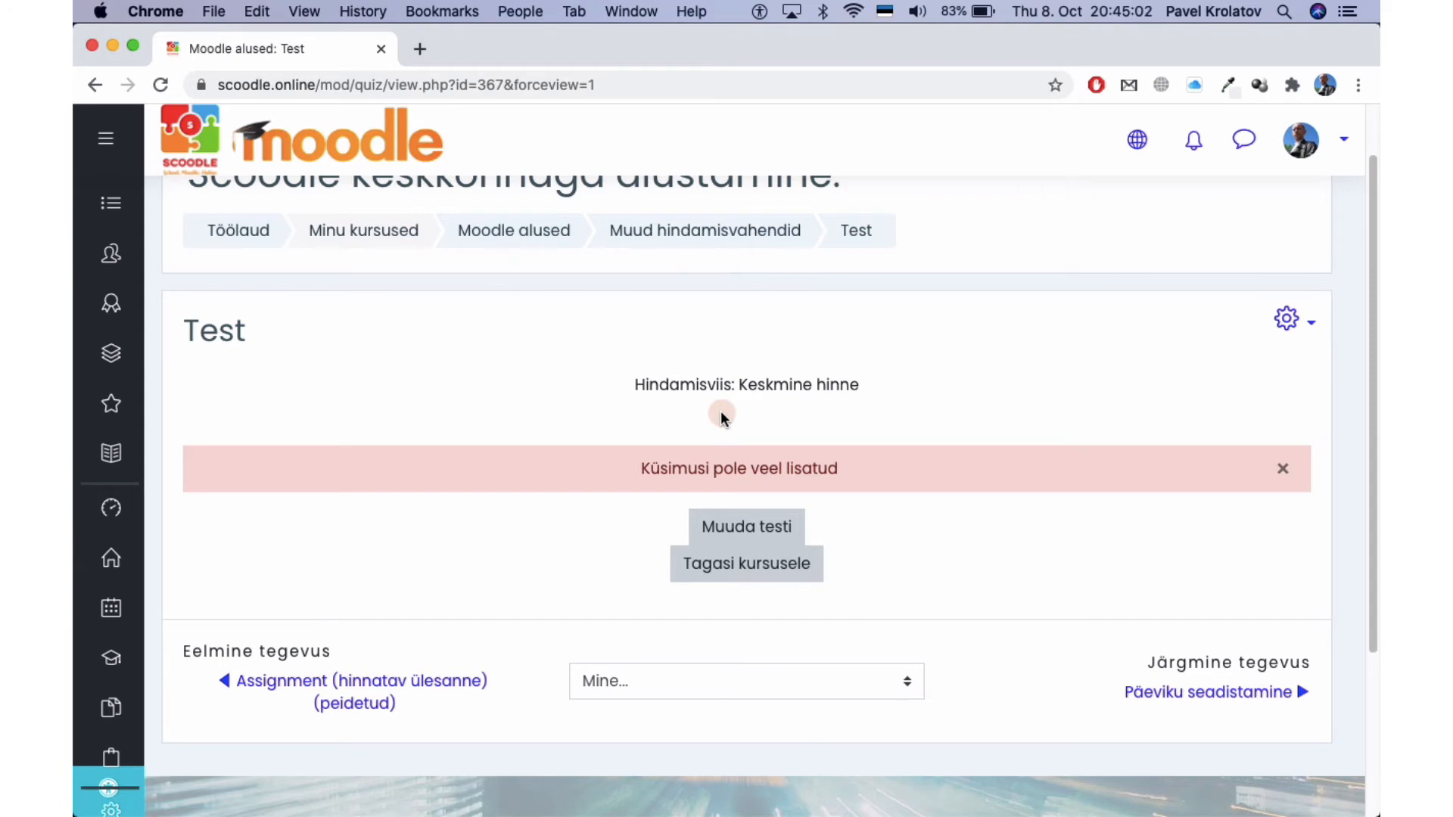
Open the empty Test quiz with 'Muuda testi' and expand the 'Lisa' menu.
{"action": "scroll", "coordinate": [720, 415], "scroll_direction": "up", "scroll_amount": 1}
{"action": "scroll", "coordinate": [721, 415], "scroll_direction": "down", "scroll_amount": 3}
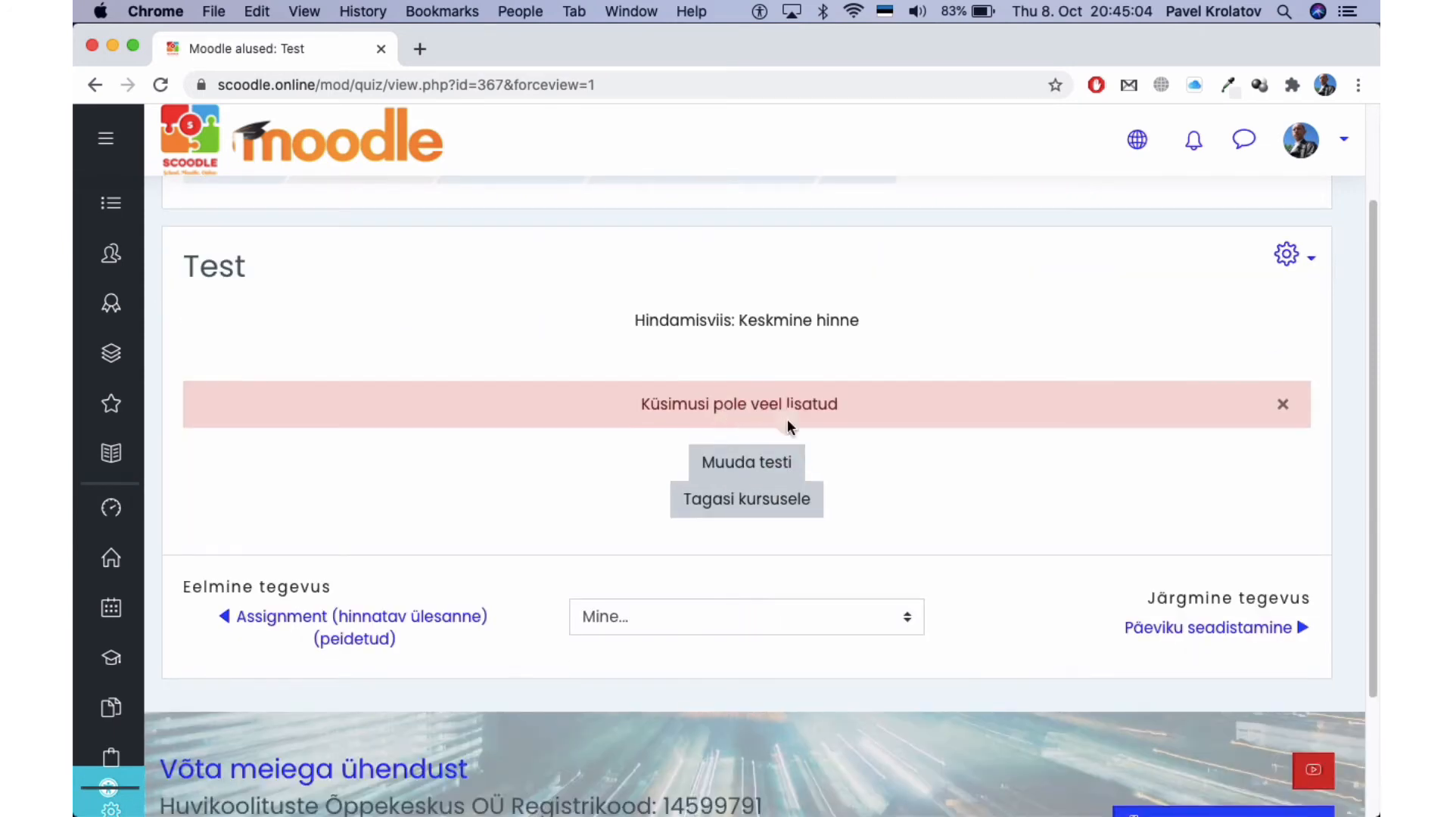
{"action": "left_click", "coordinate": [774, 466]}
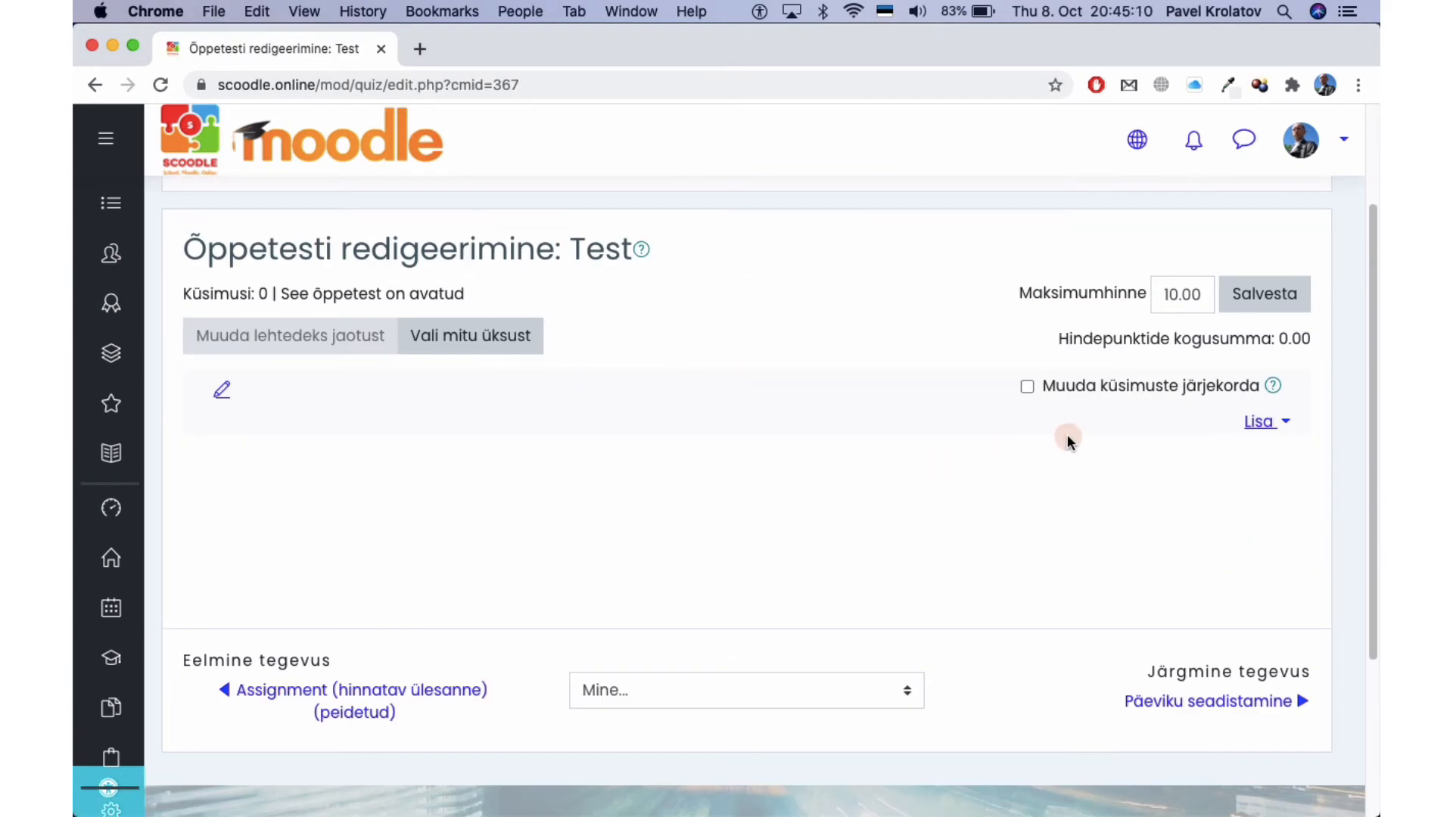
{"action": "left_click", "coordinate": [1259, 423]}
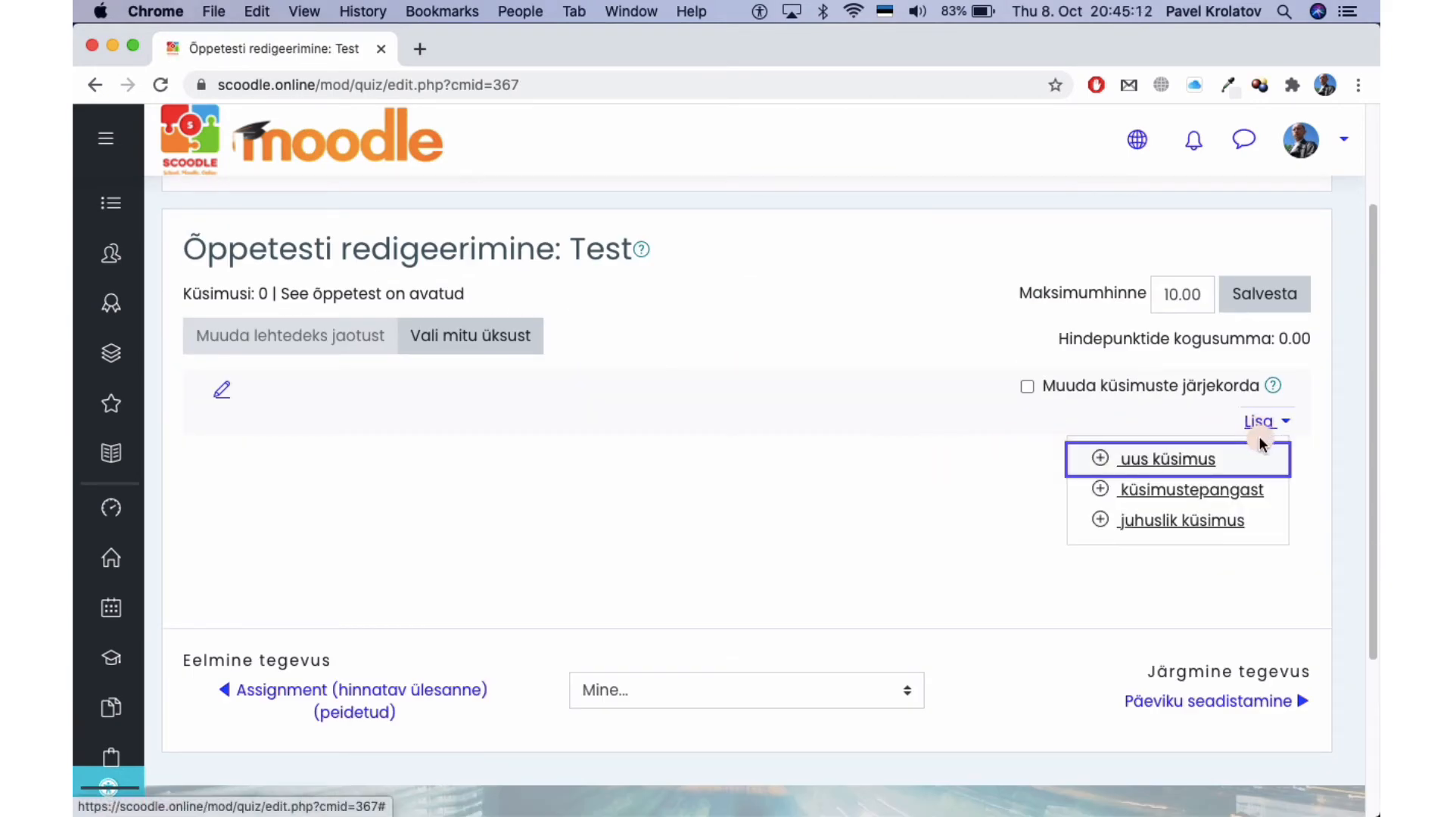
Add all six questions from the 'Questions for English Language Quiz (6)' bank category to the Test quiz.
{"action": "left_click", "coordinate": [1160, 492]}
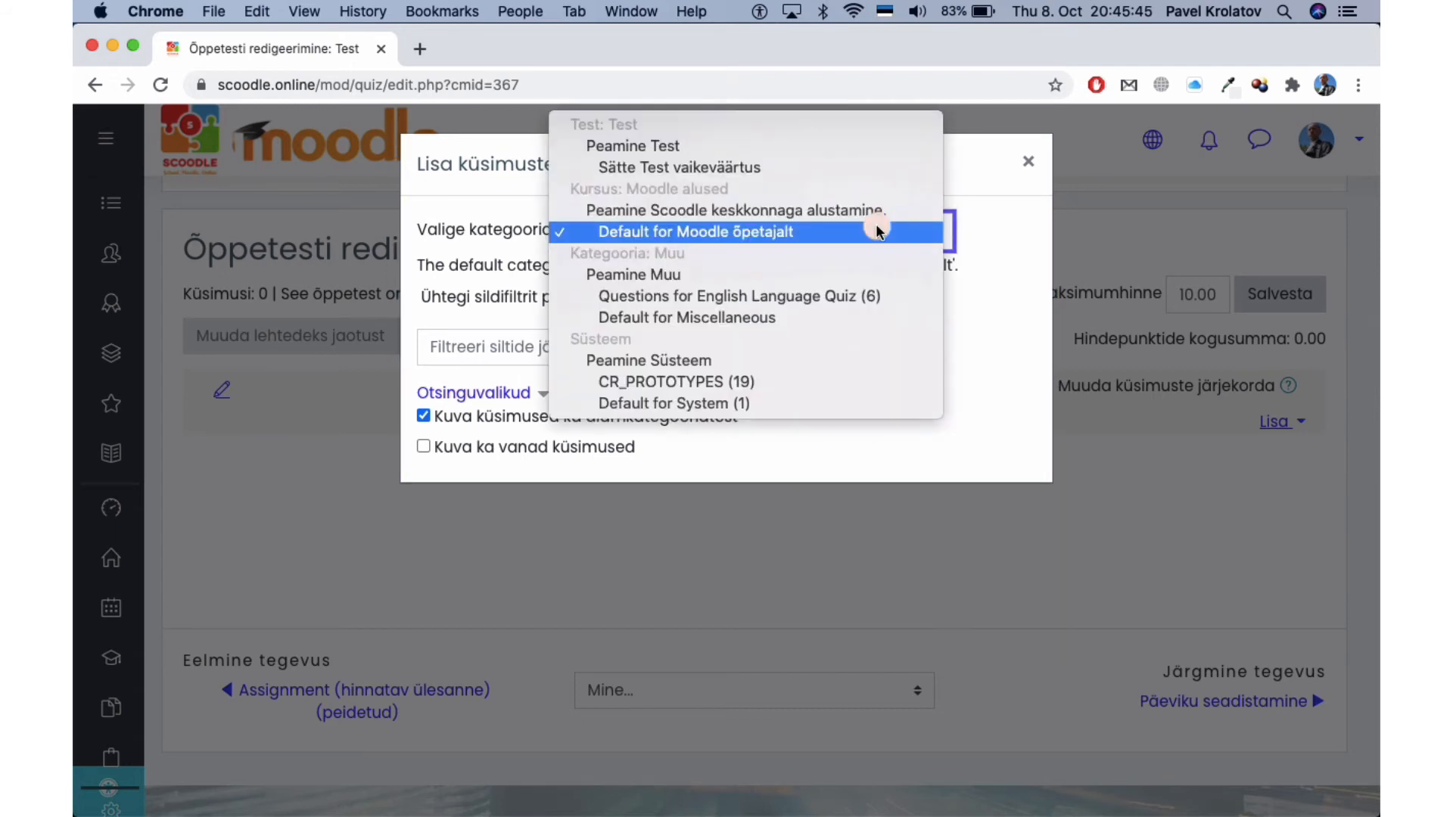
{"action": "left_click", "coordinate": [875, 298]}
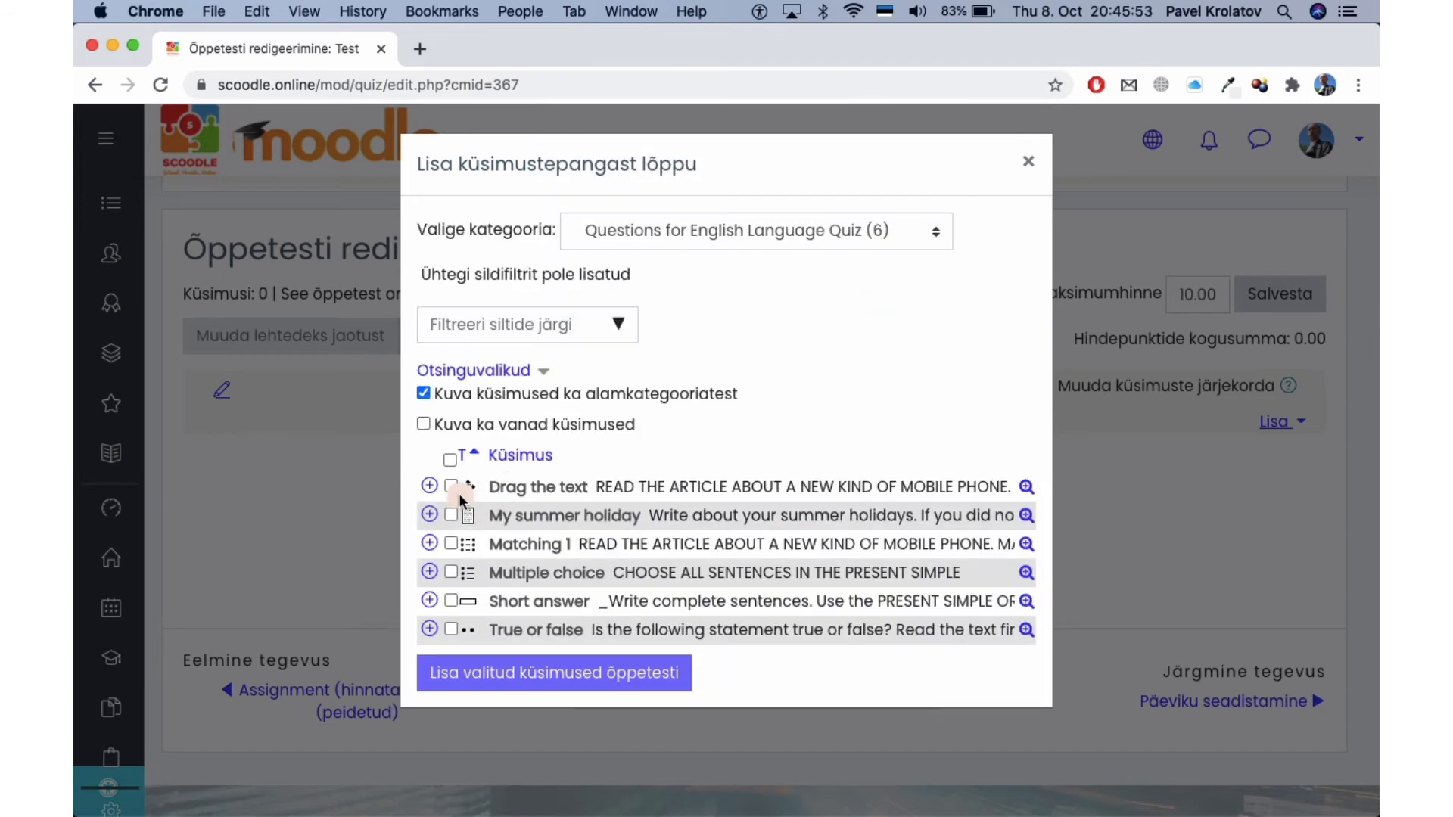
{"action": "left_click", "coordinate": [447, 456]}
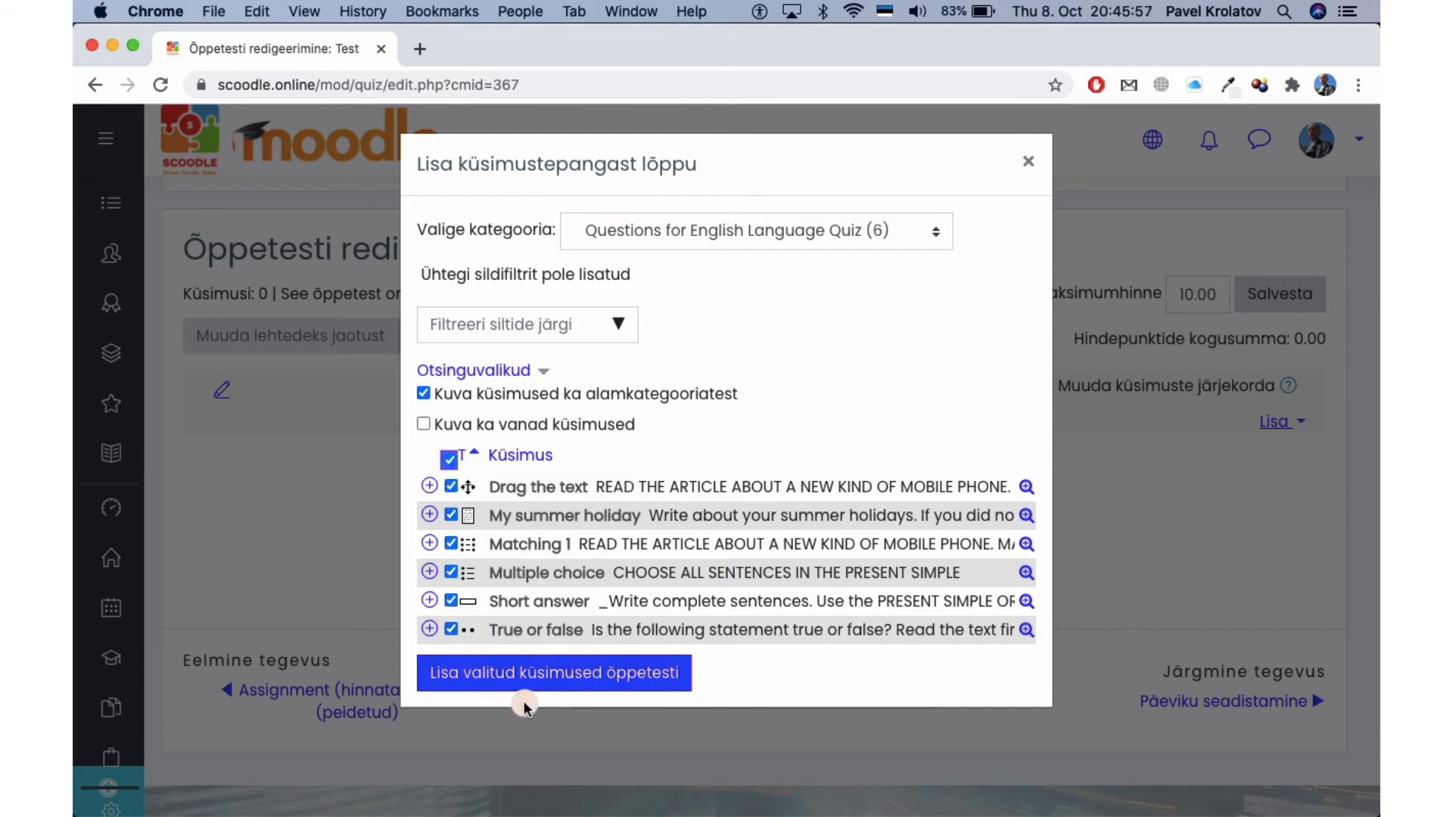
{"action": "left_click", "coordinate": [653, 674]}
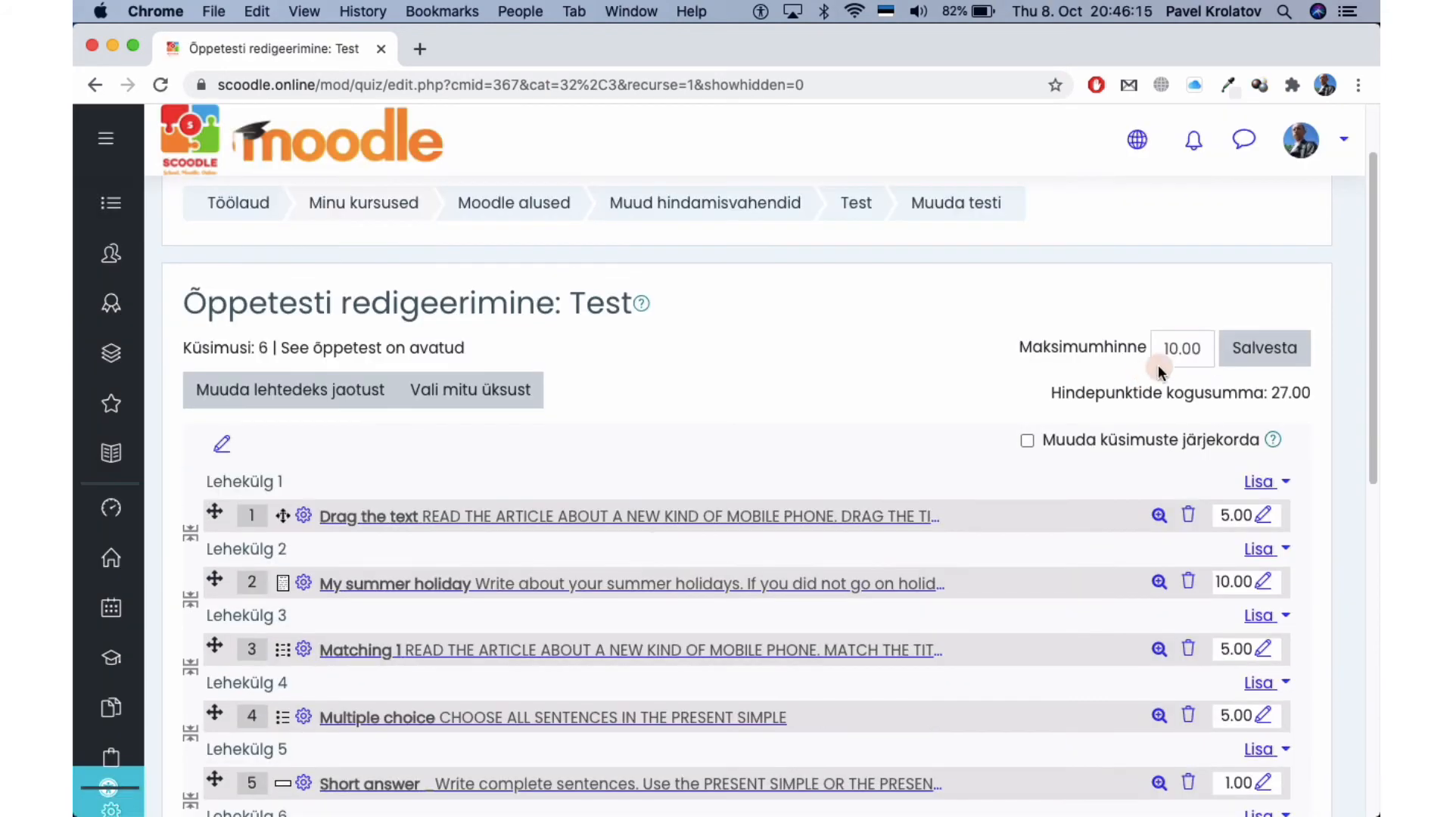
Set the Test quiz's maximum grade (Maksimumhinne) to 10.00 and save it.
{"action": "left_click", "coordinate": [1188, 349]}
{"action": "key", "text": "BackSpace"}
{"action": "key", "text": "BackSpace"}
{"action": "key", "text": "BackSpace"}
{"action": "scroll", "coordinate": [1188, 349], "scroll_direction": "down", "scroll_amount": 1}
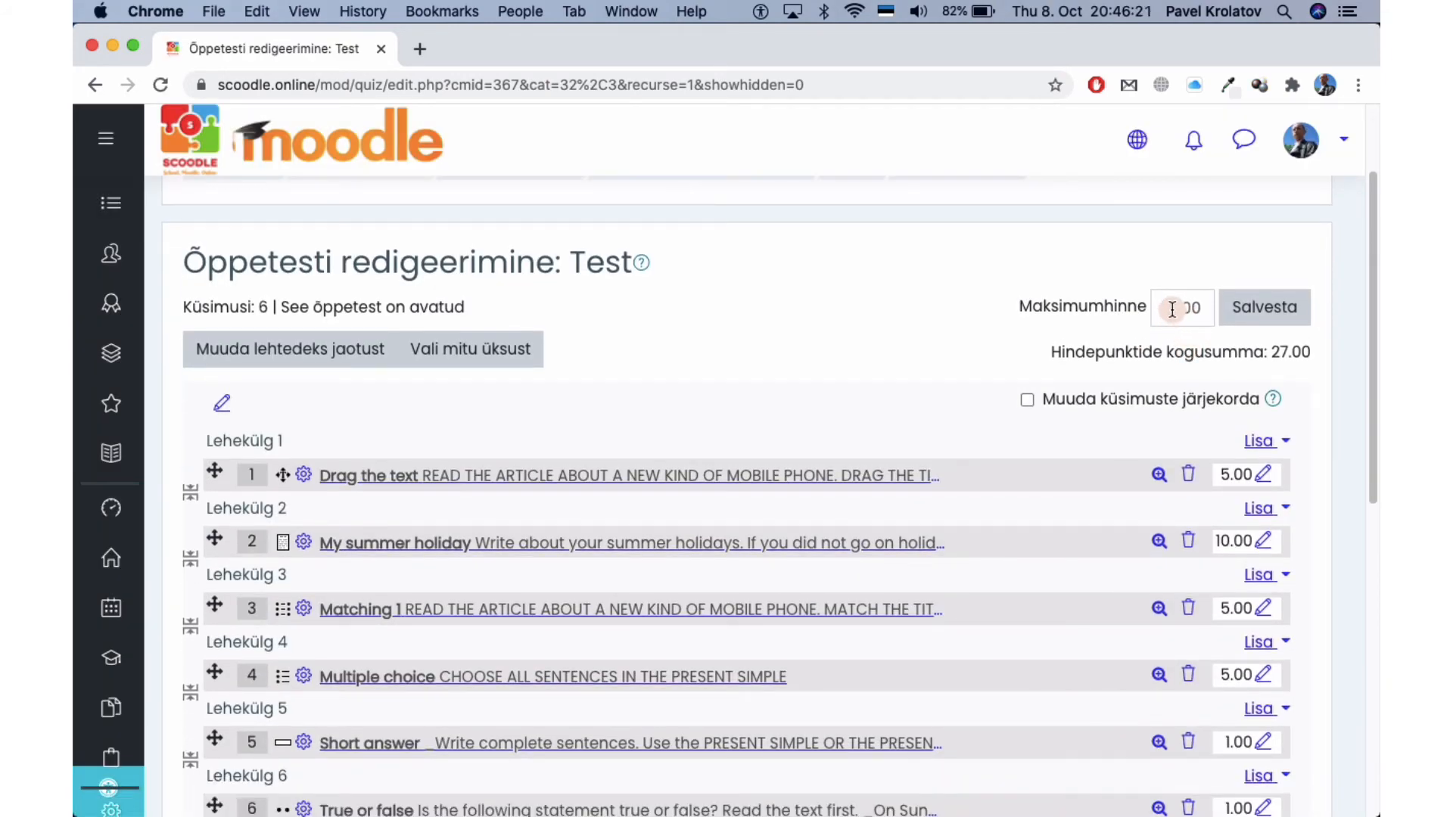
{"action": "left_click", "coordinate": [1170, 310]}
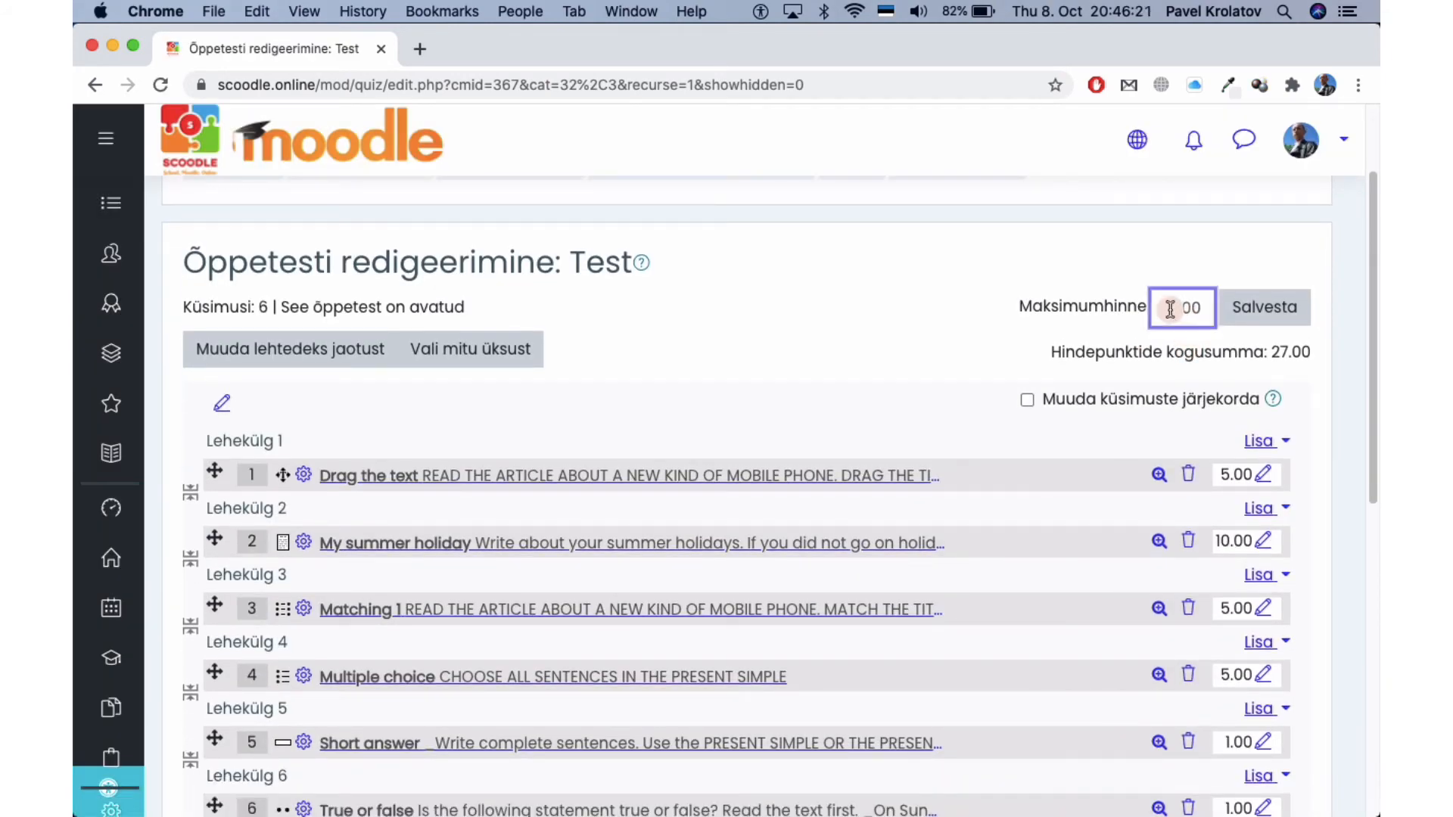
{"action": "double_click", "coordinate": [1170, 310]}
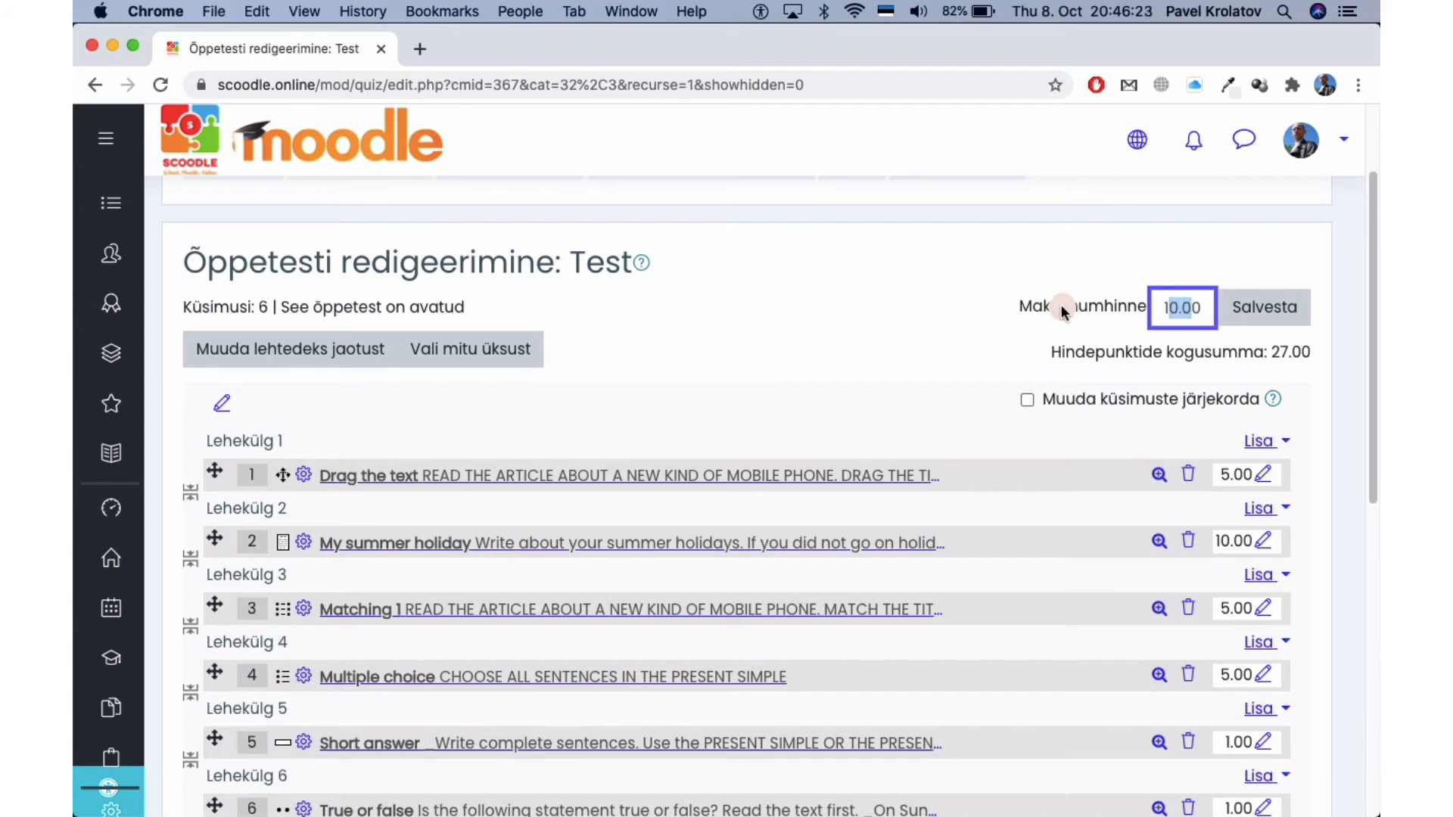
{"action": "scroll", "coordinate": [870, 340], "scroll_direction": "down", "scroll_amount": 2}
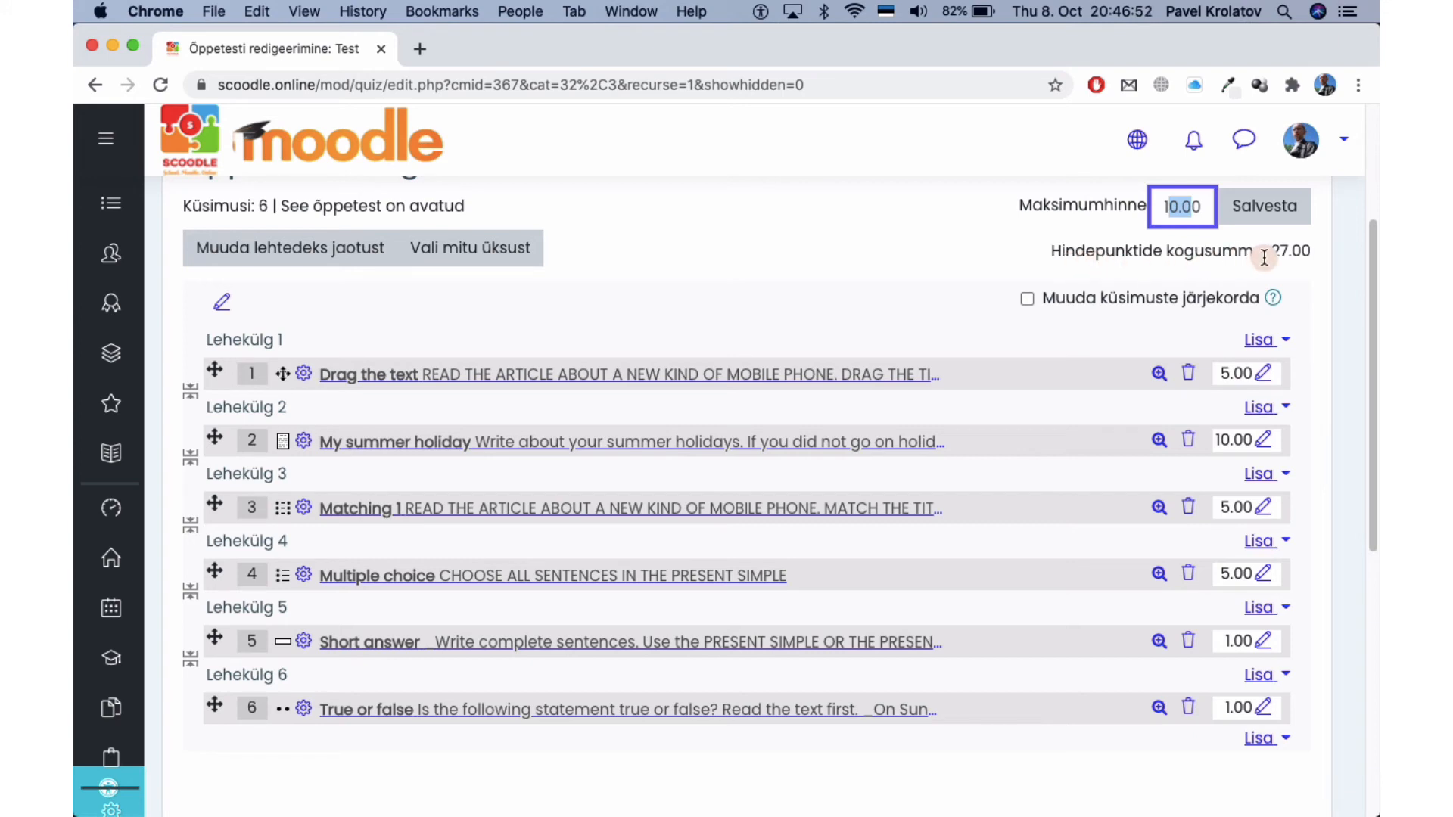
{"action": "scroll", "coordinate": [1210, 371], "scroll_direction": "down", "scroll_amount": 1}
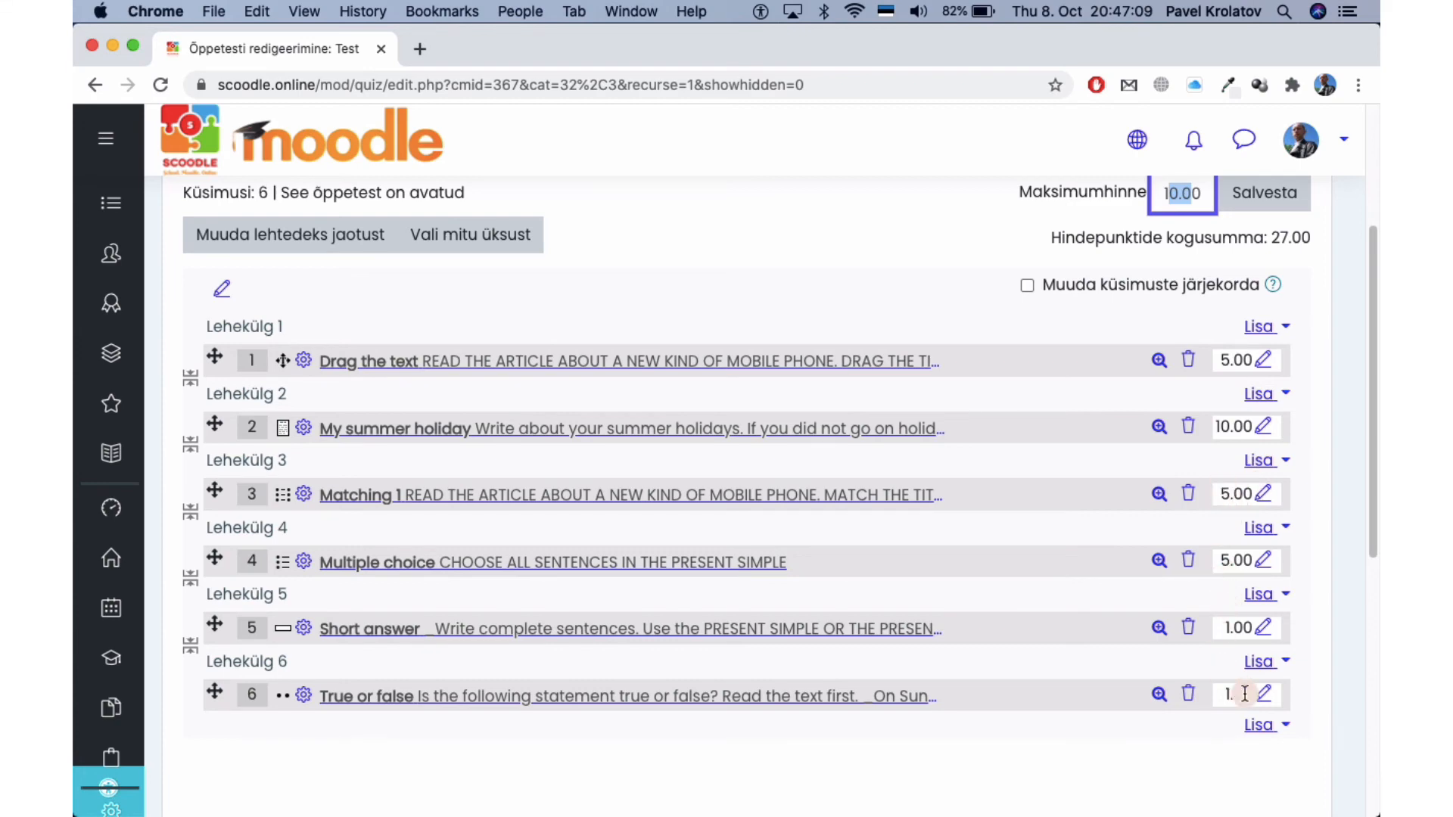
{"action": "scroll", "coordinate": [1086, 602], "scroll_direction": "down", "scroll_amount": 8}
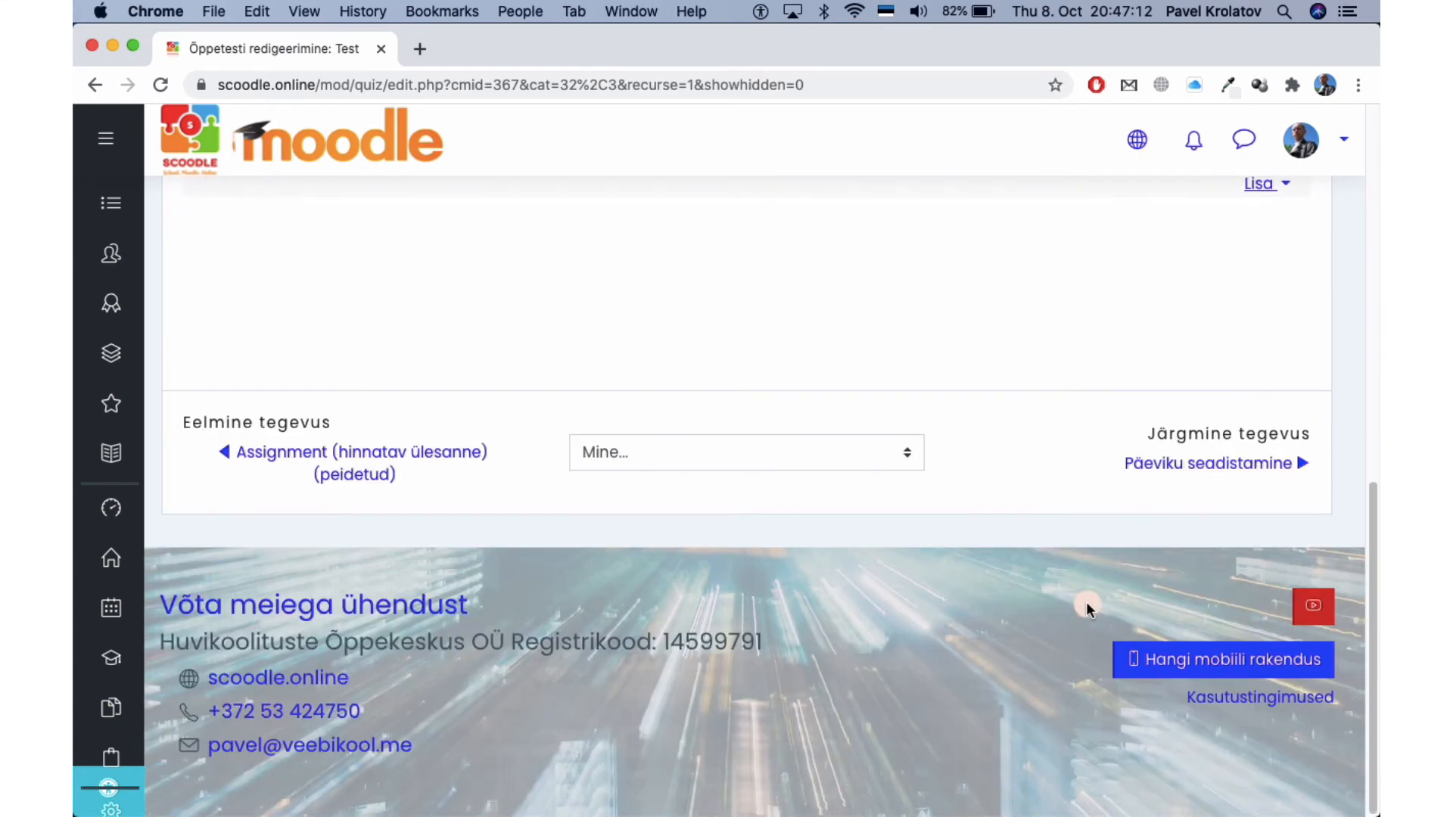
{"action": "left_click", "coordinate": [1265, 307]}
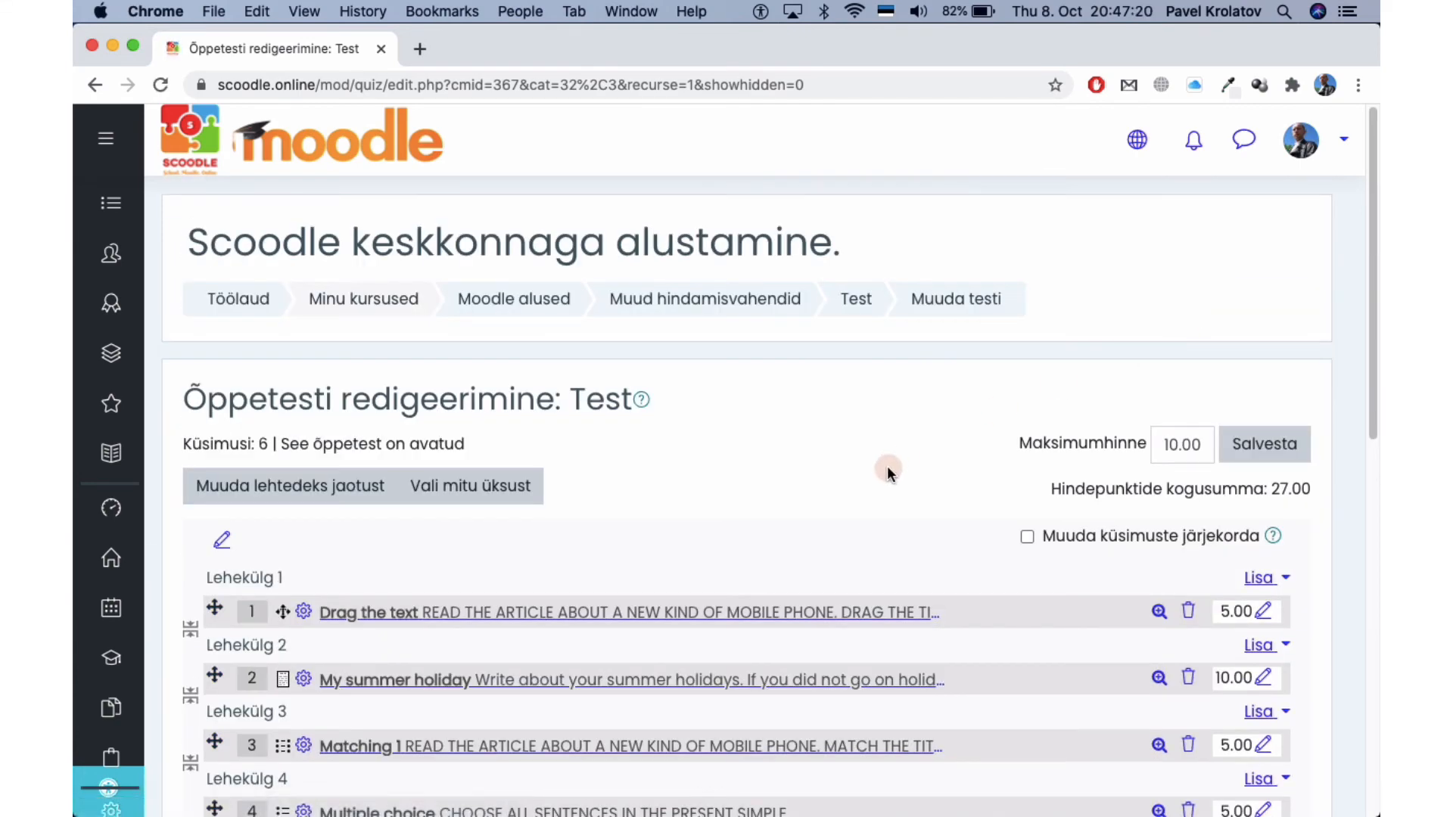
{"action": "scroll", "coordinate": [887, 469], "scroll_direction": "down", "scroll_amount": 3}
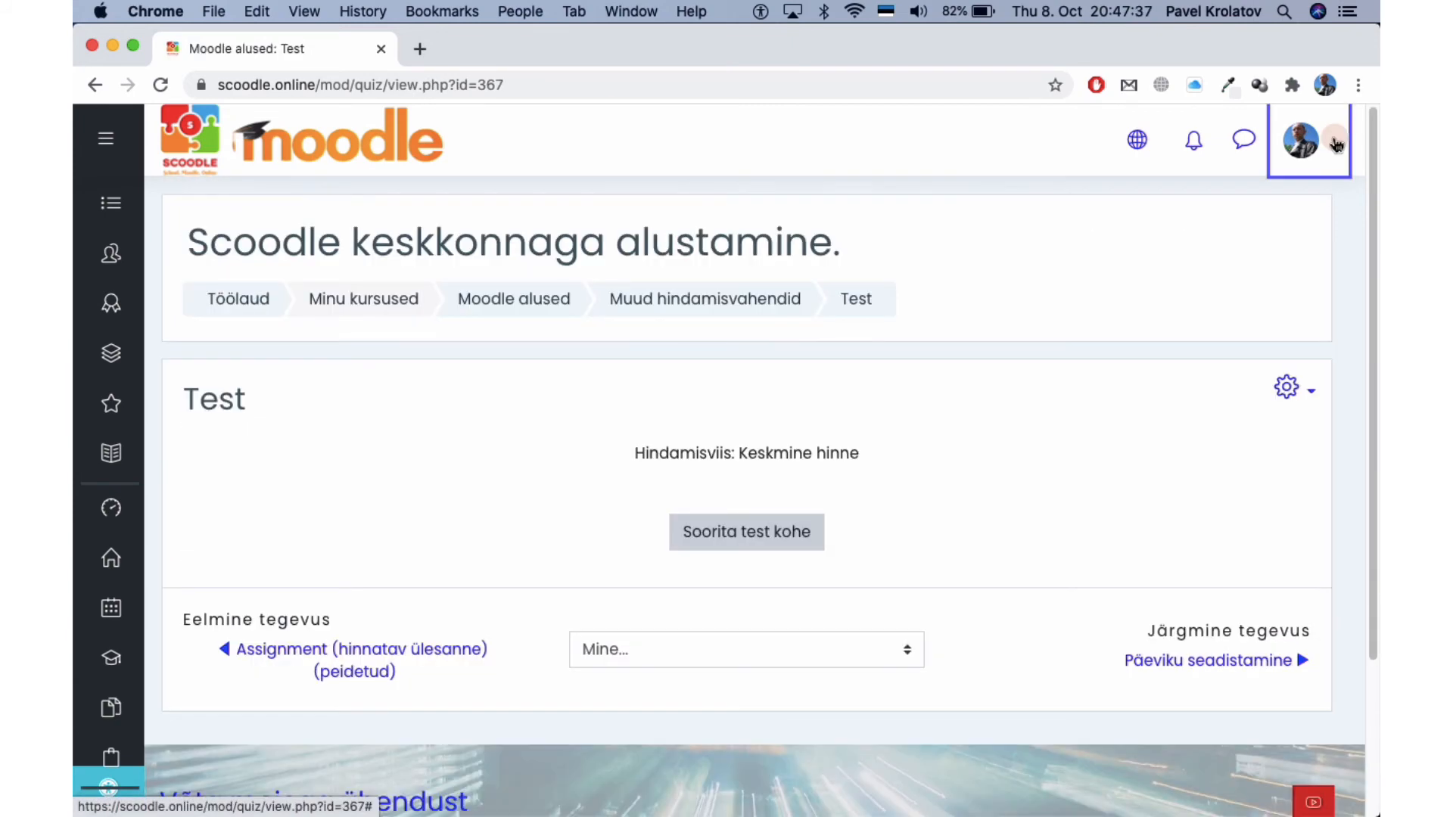
Switch the course role to Õppija (student) using Aktiveeri roll.
{"action": "left_click", "coordinate": [1336, 142]}
{"action": "left_click", "coordinate": [1266, 519]}
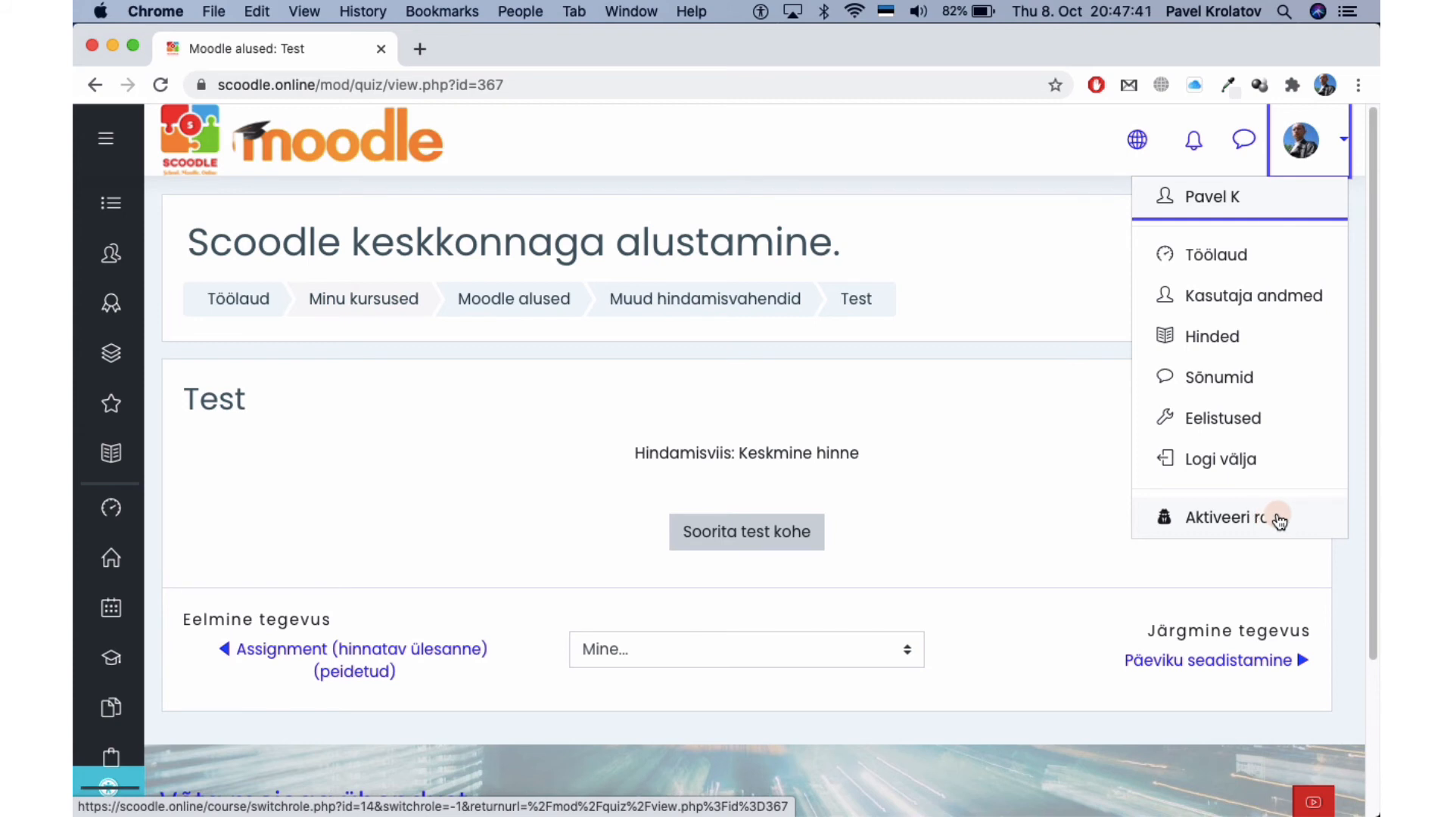
{"action": "left_click", "coordinate": [1279, 521]}
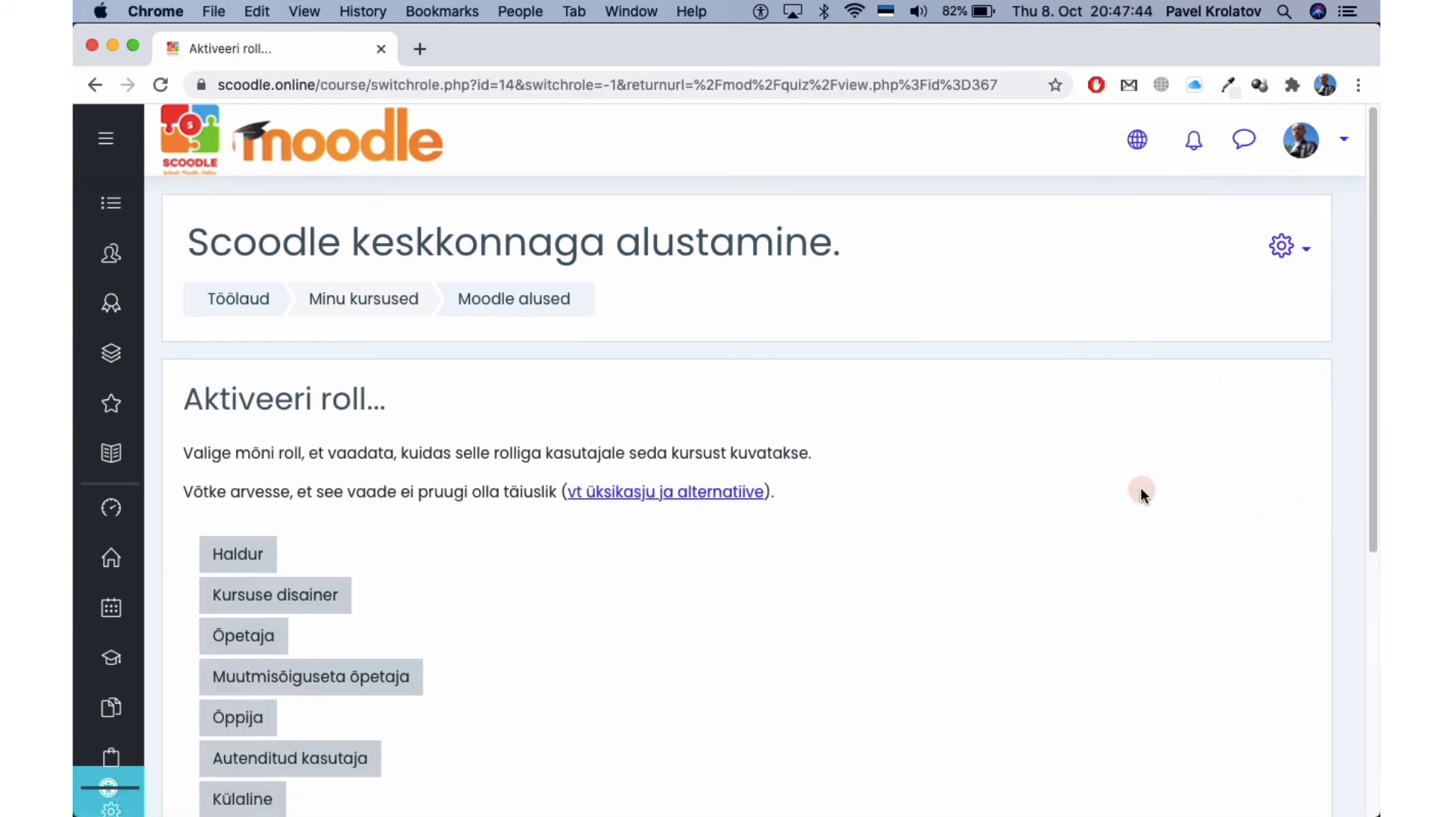
{"action": "scroll", "coordinate": [1138, 483], "scroll_direction": "down", "scroll_amount": 2}
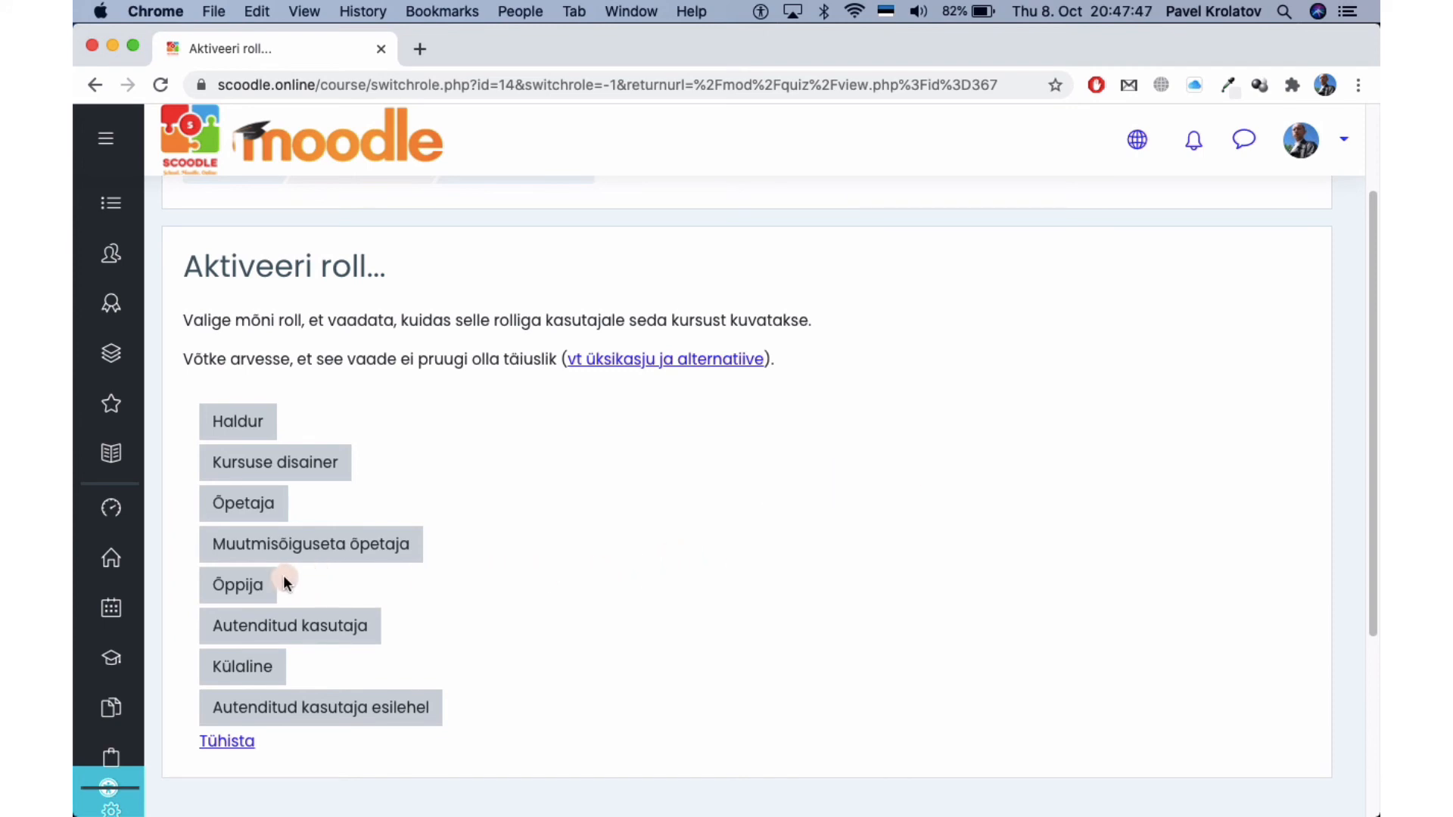
{"action": "left_click", "coordinate": [220, 584]}
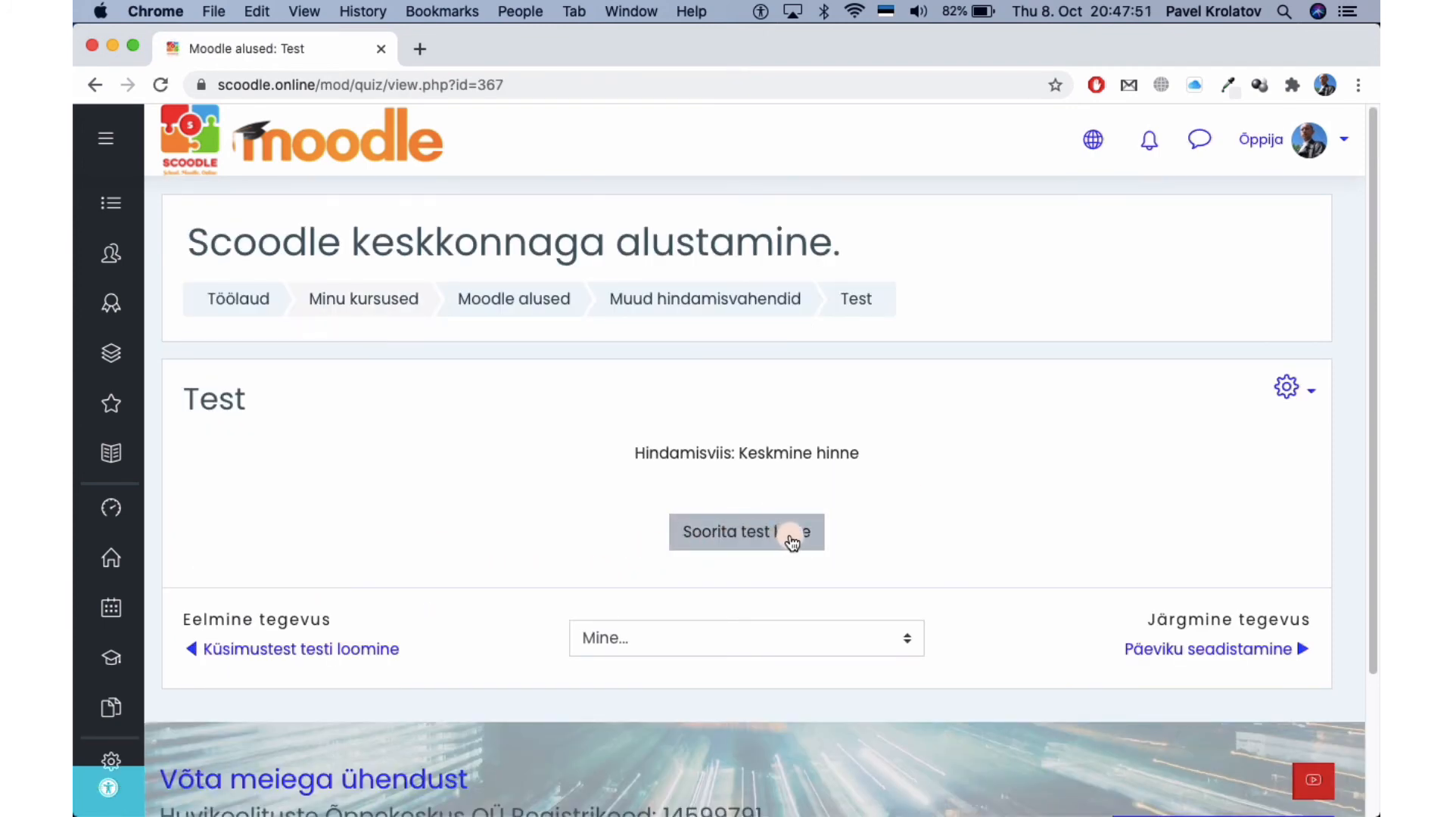
Start a student attempt at the Test quiz and advance through questions 1–2 to question 3.
{"action": "left_click", "coordinate": [791, 538]}
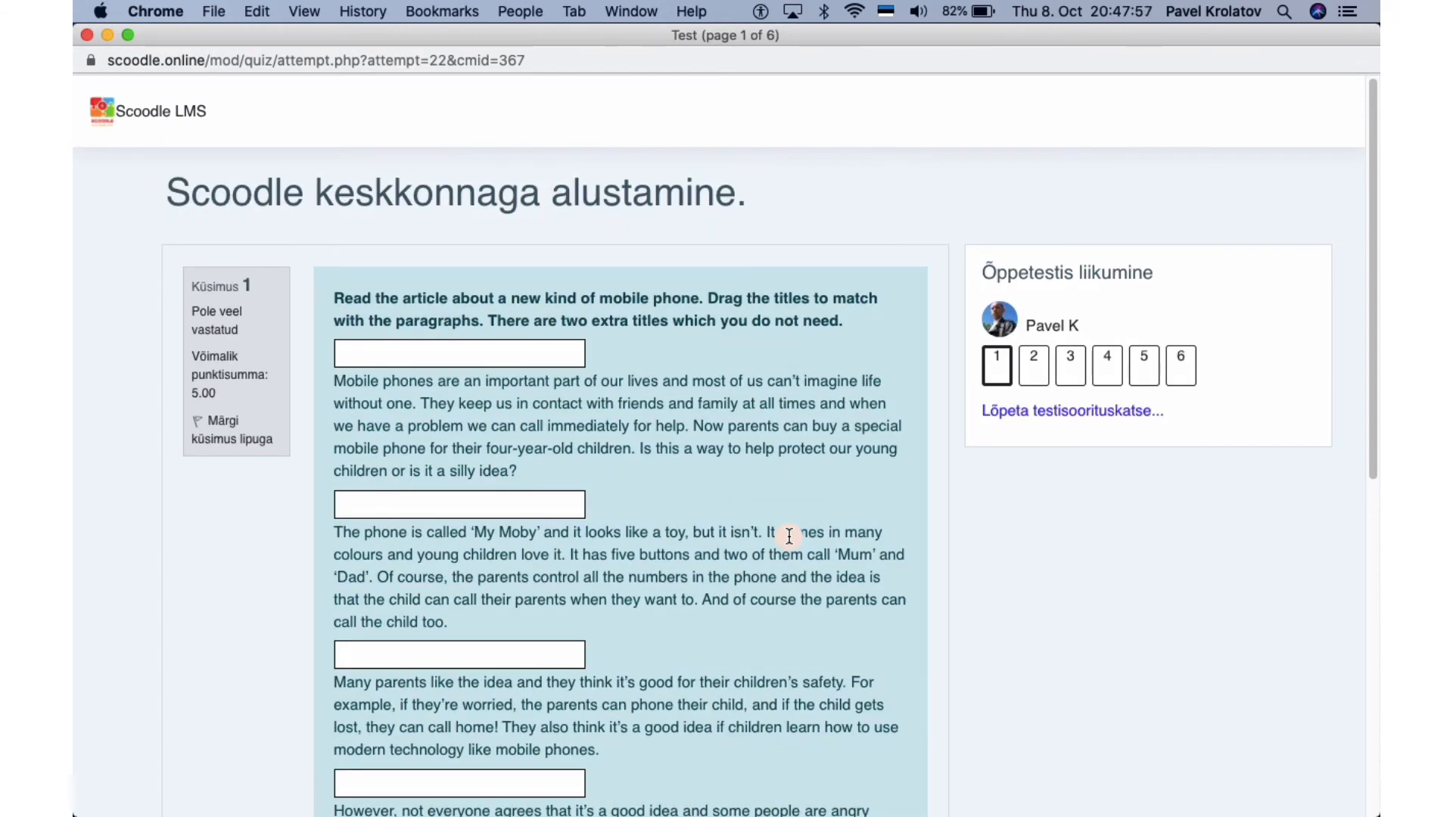
{"action": "scroll", "coordinate": [789, 536], "scroll_direction": "down", "scroll_amount": 10}
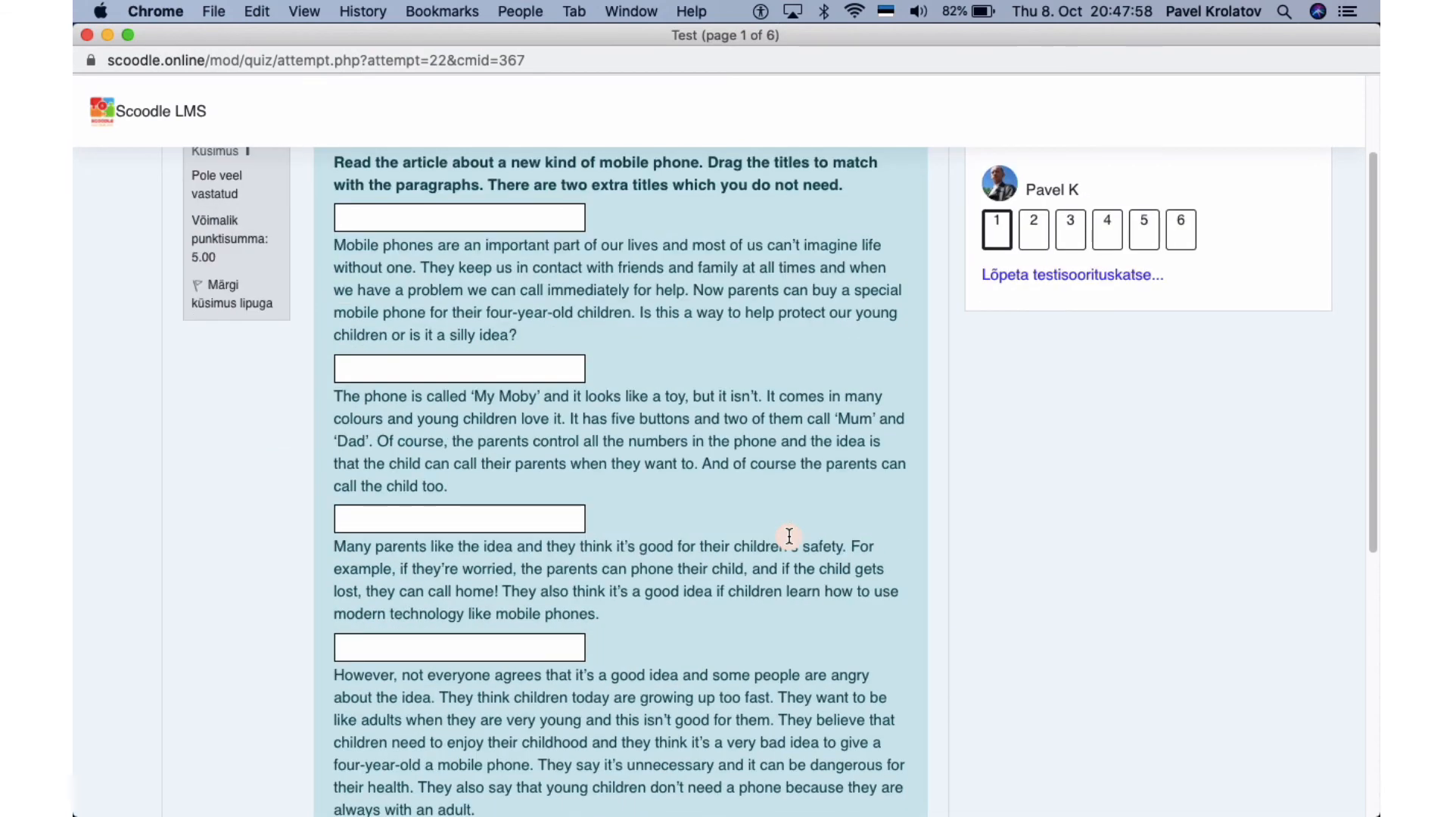
{"action": "left_click", "coordinate": [878, 745]}
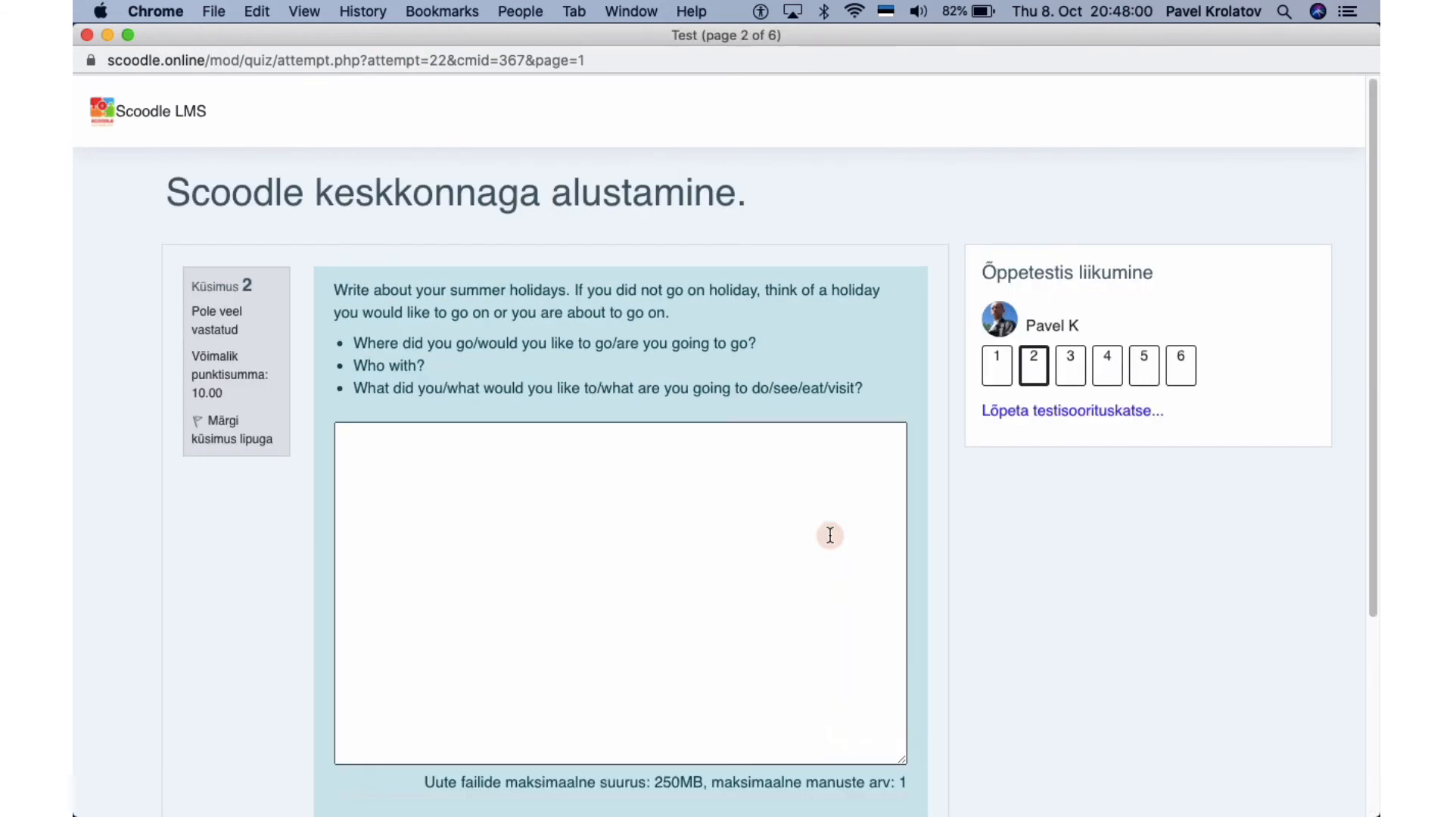
{"action": "scroll", "coordinate": [830, 535], "scroll_direction": "down", "scroll_amount": 8}
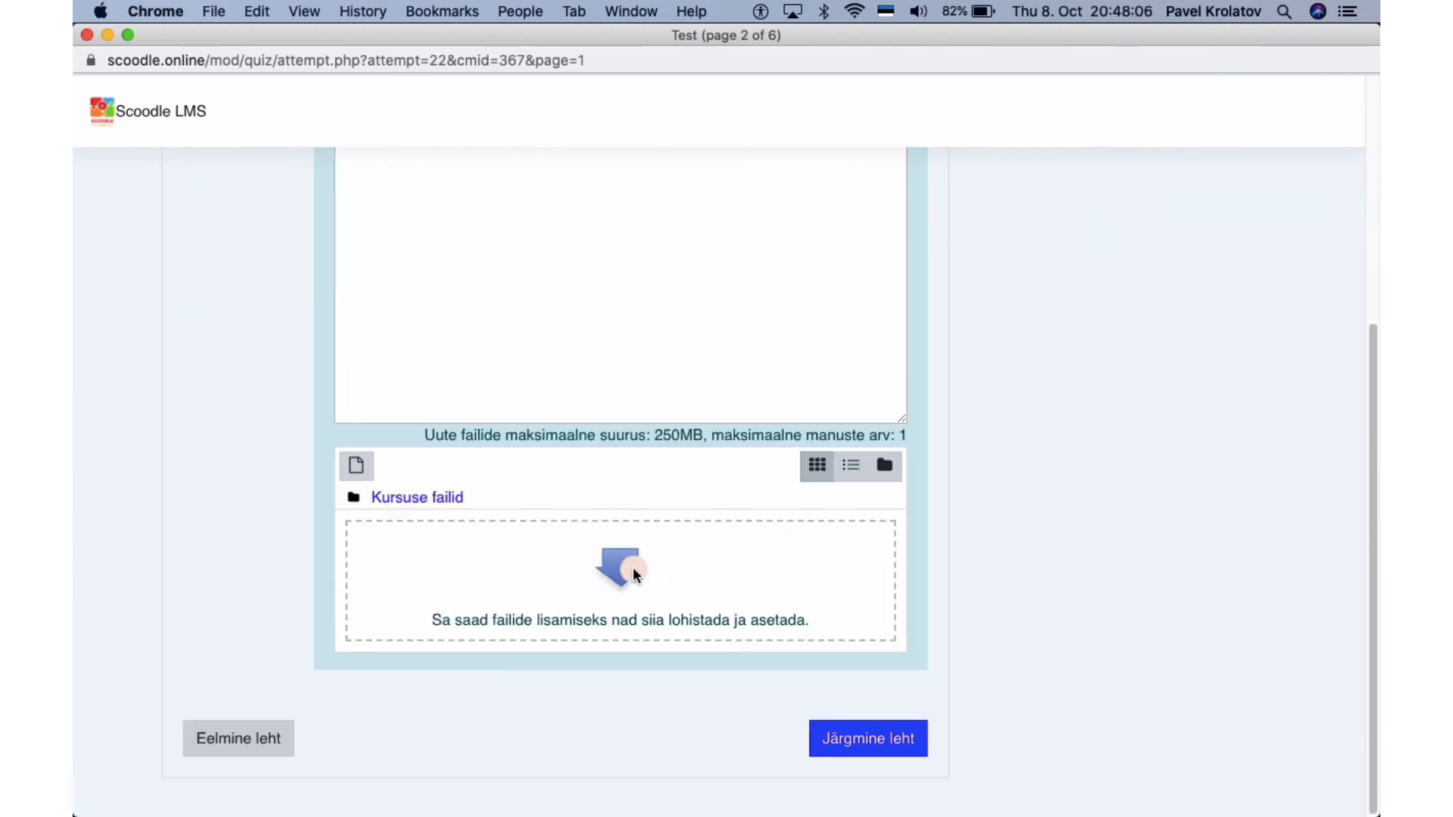
{"action": "left_click", "coordinate": [843, 737]}
Check question 3's paragraph choices, continue through questions 4–6, and finish the attempt.
{"action": "scroll", "coordinate": [818, 565], "scroll_direction": "down", "scroll_amount": 8}
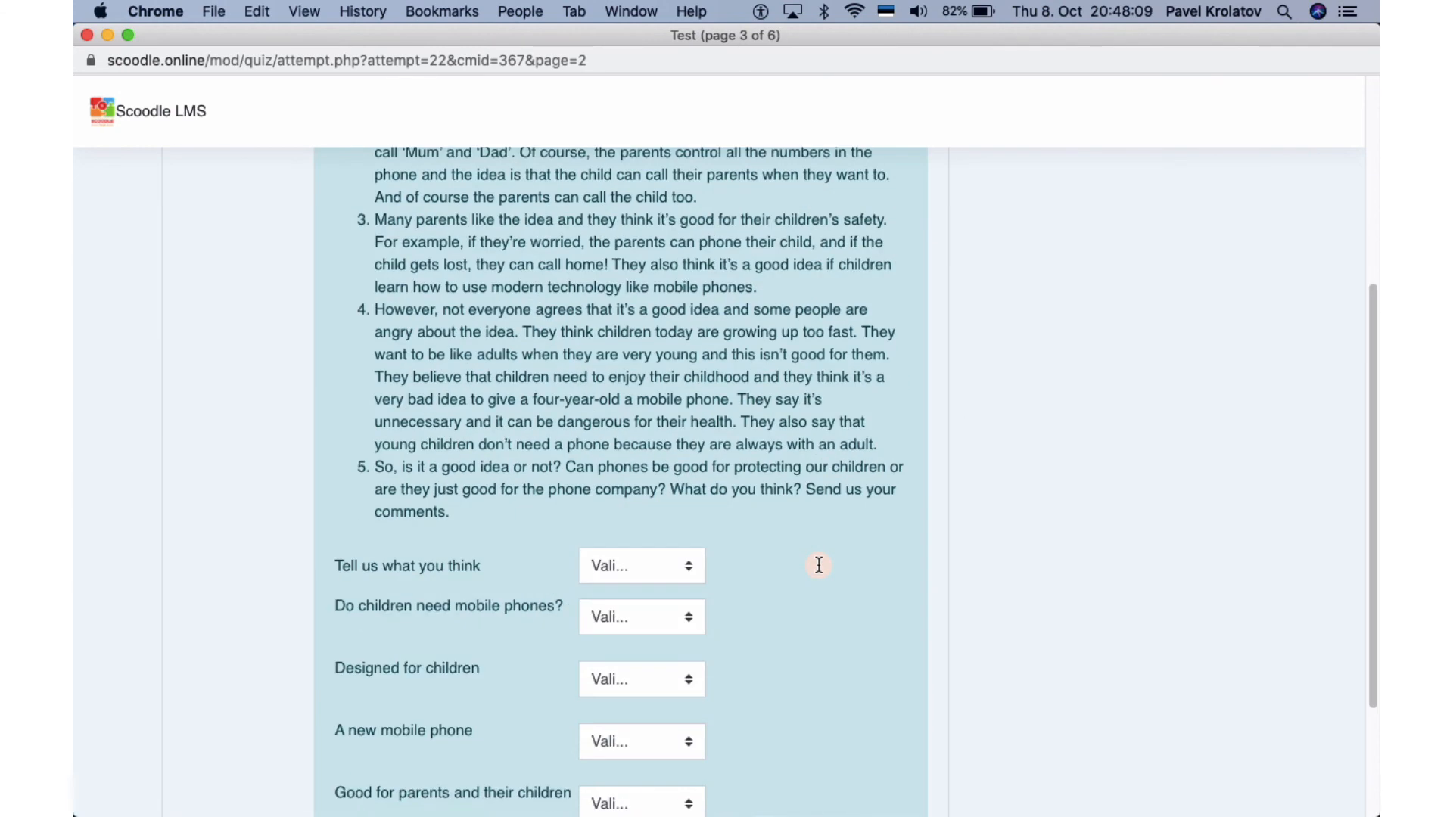
{"action": "scroll", "coordinate": [819, 565], "scroll_direction": "down", "scroll_amount": 4}
{"action": "left_click", "coordinate": [643, 381]}
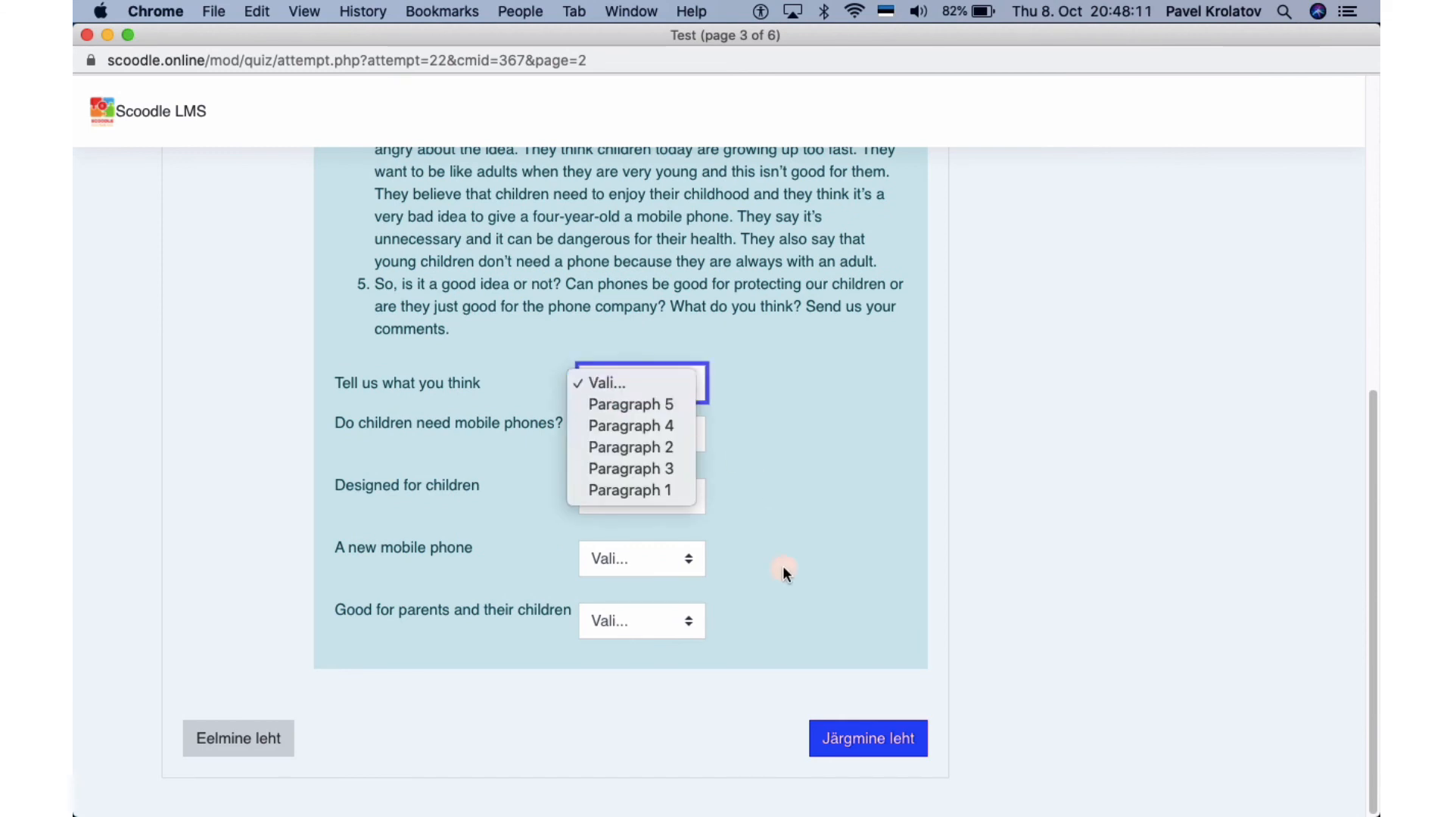
{"action": "left_click", "coordinate": [861, 739]}
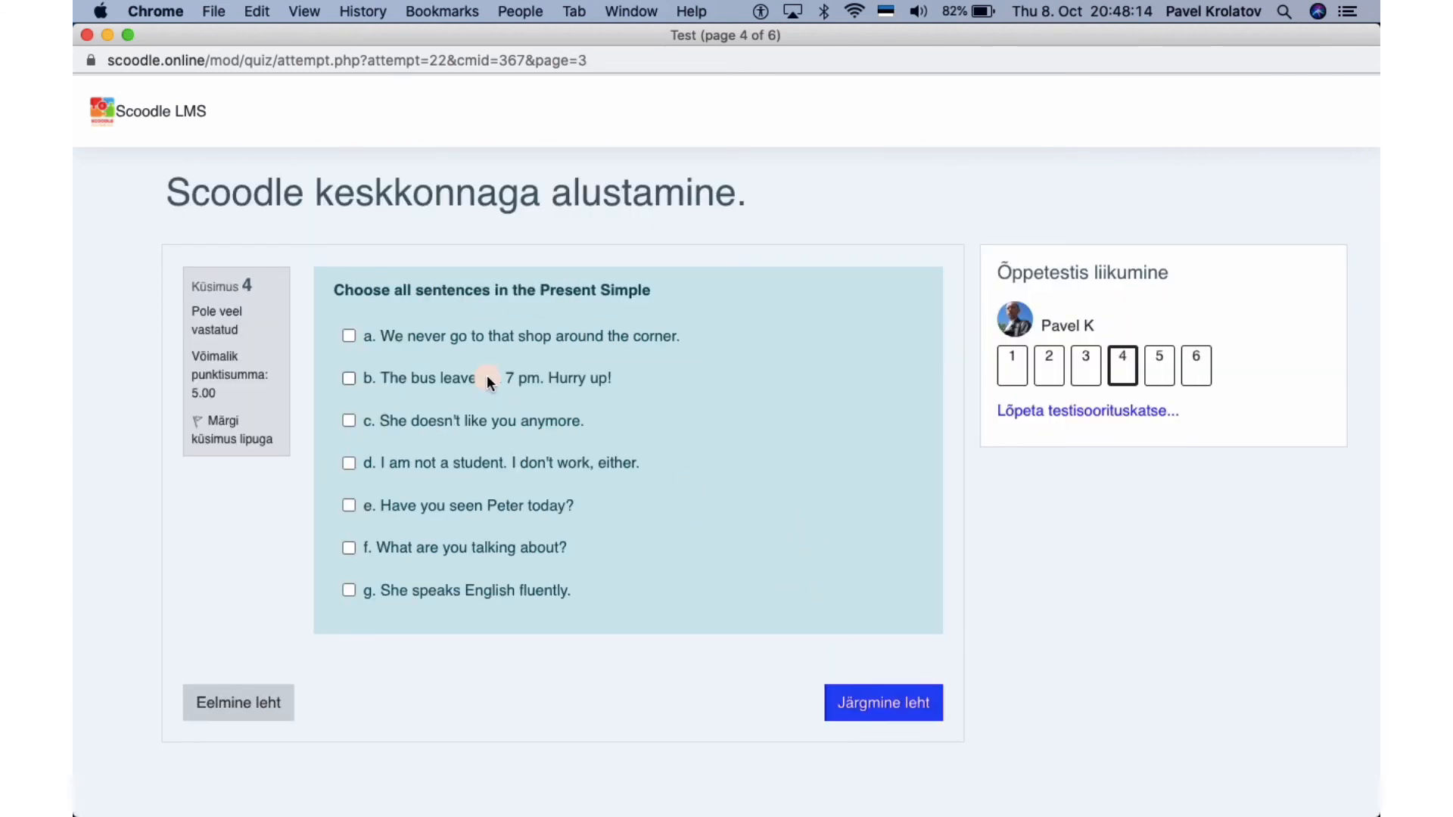
{"action": "left_click", "coordinate": [898, 705]}
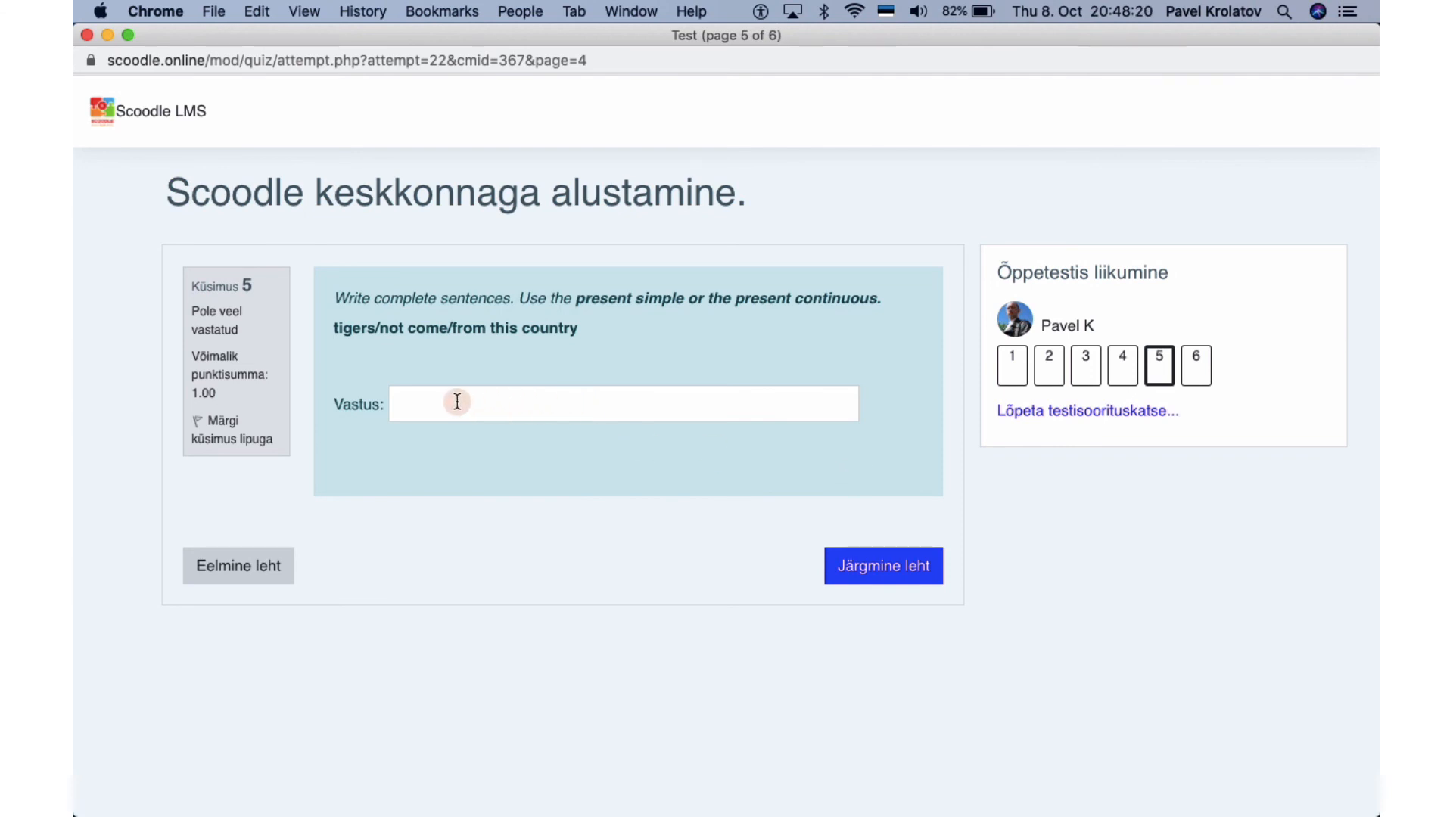
{"action": "left_click", "coordinate": [867, 570]}
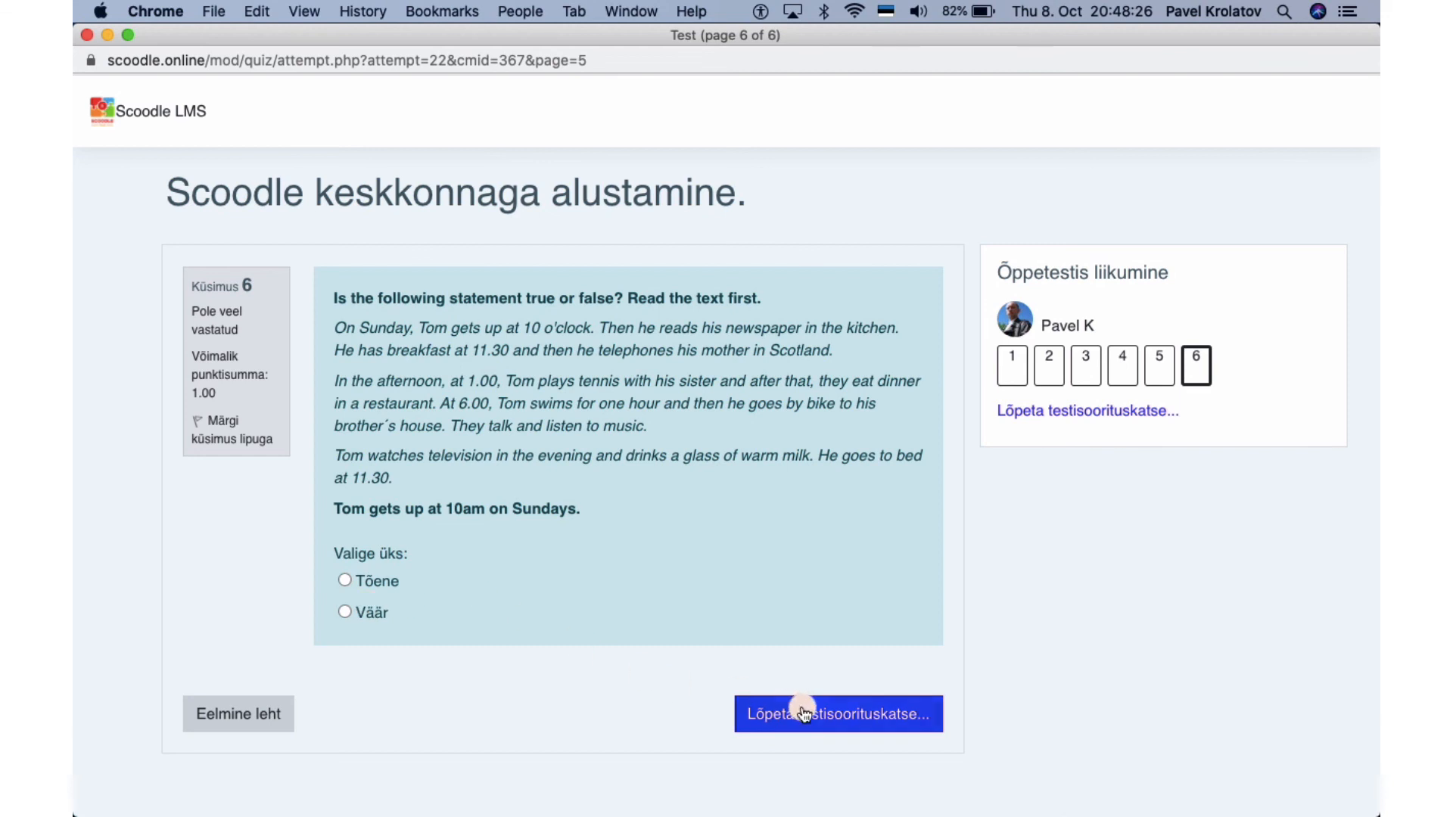
{"action": "left_click", "coordinate": [828, 715]}
Review the summary of six unanswered questions, then return to the Muud hindamisvahendid course section.
{"action": "scroll", "coordinate": [786, 674], "scroll_direction": "down", "scroll_amount": 1}
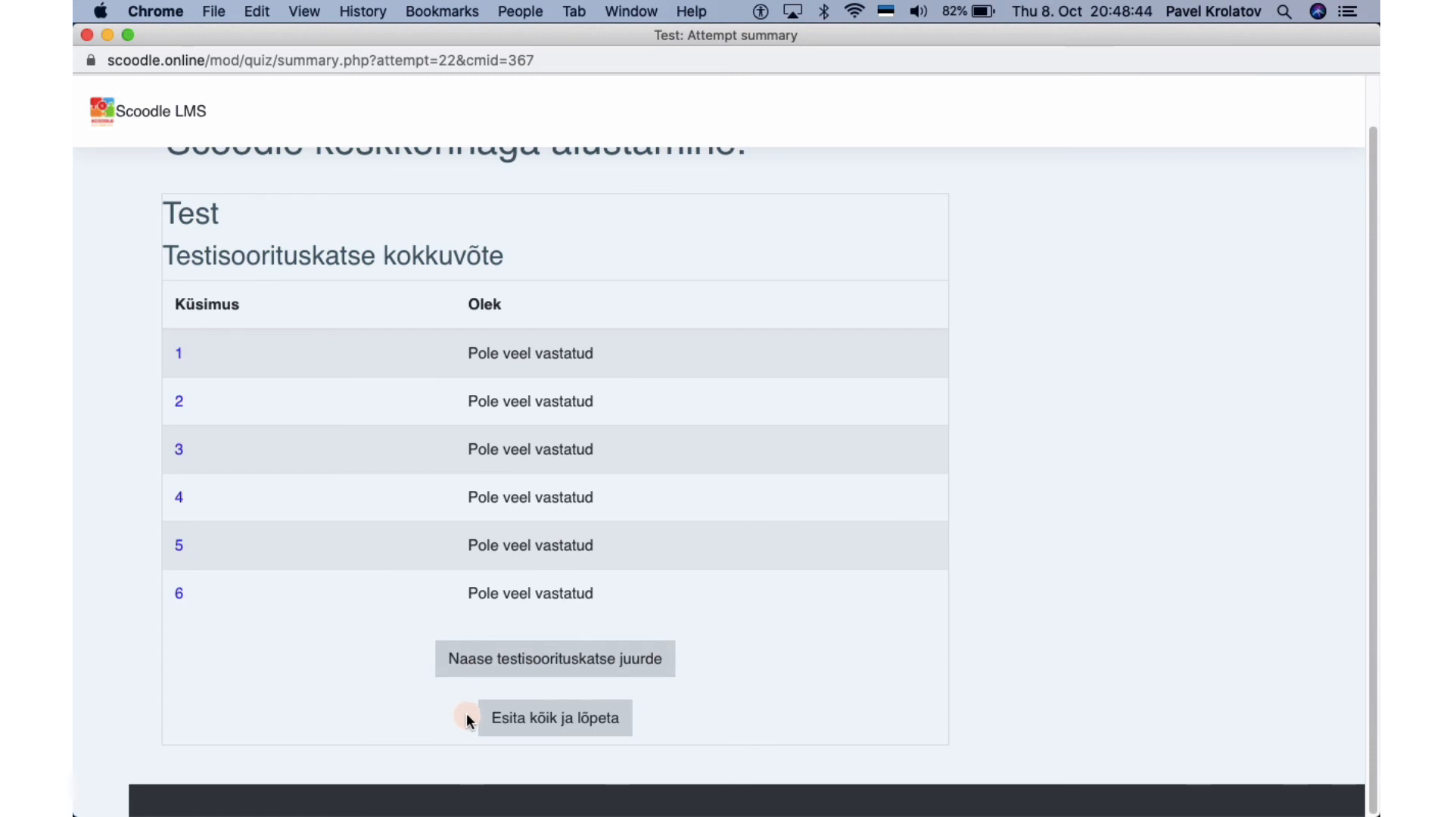
{"action": "scroll", "coordinate": [460, 692], "scroll_direction": "up", "scroll_amount": 1}
{"action": "scroll", "coordinate": [460, 693], "scroll_direction": "down", "scroll_amount": 1}
{"action": "scroll", "coordinate": [460, 691], "scroll_direction": "up", "scroll_amount": 2}
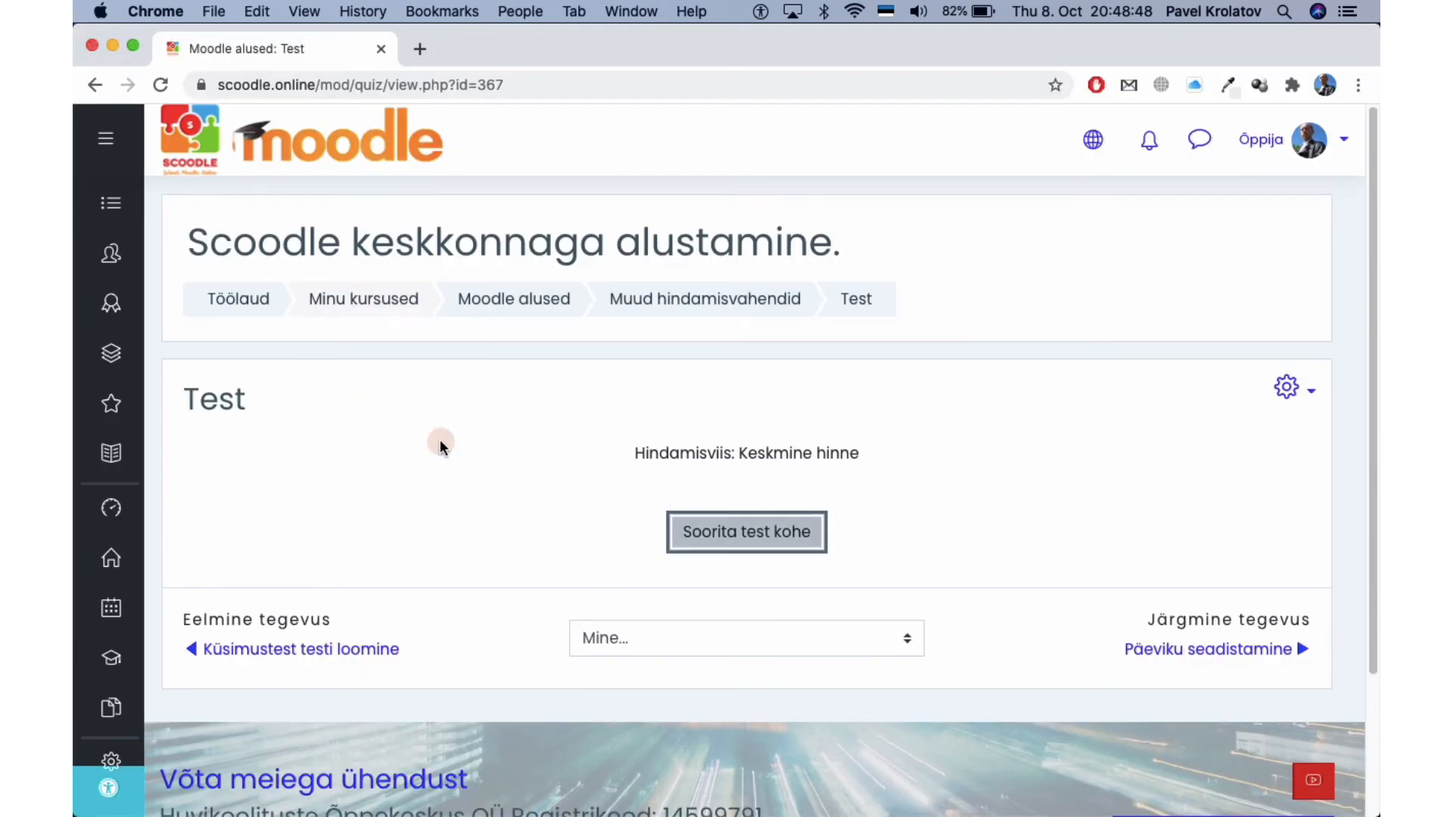
{"action": "left_click", "coordinate": [700, 290]}
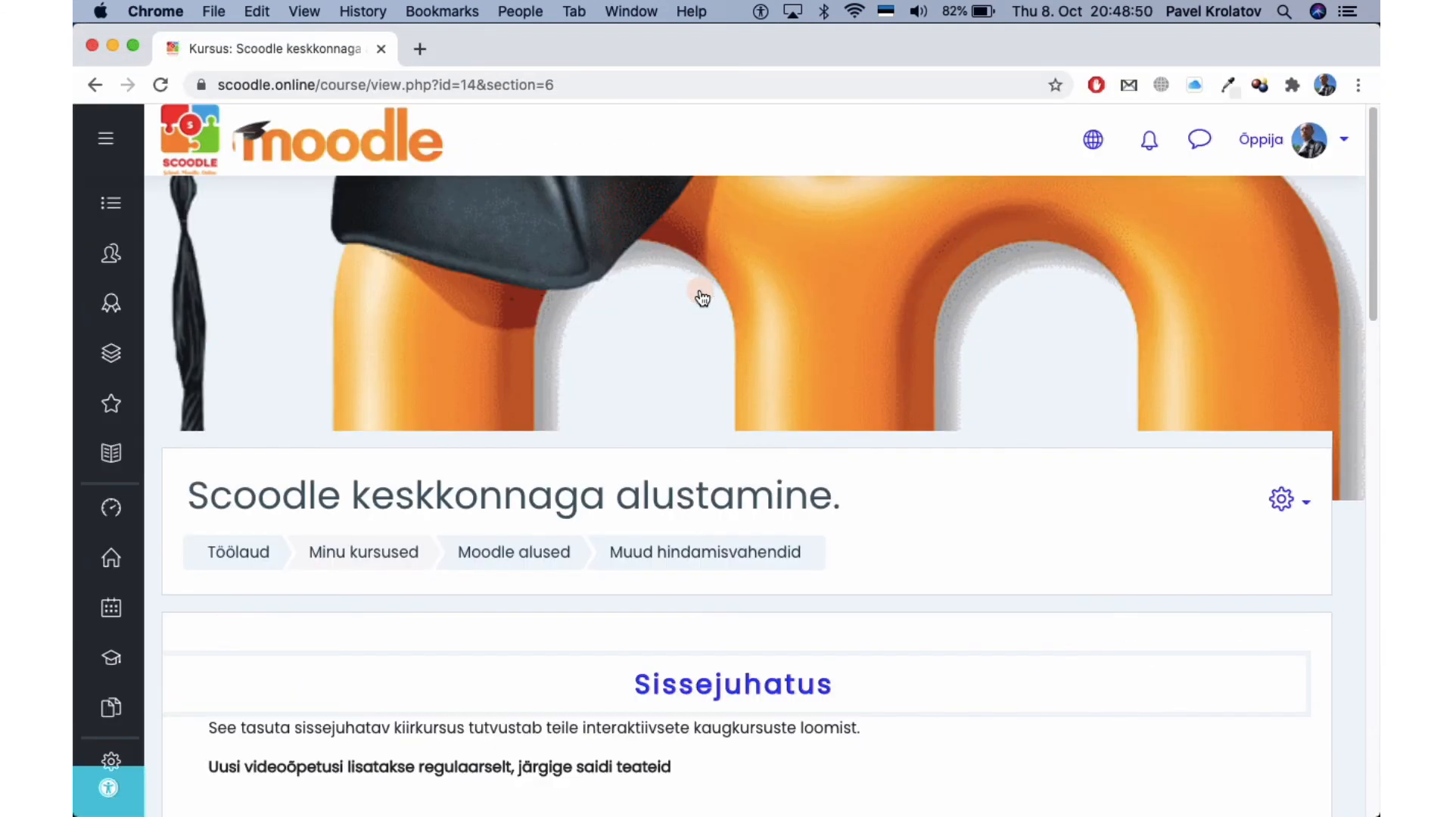
{"action": "scroll", "coordinate": [792, 497], "scroll_direction": "down", "scroll_amount": 5}
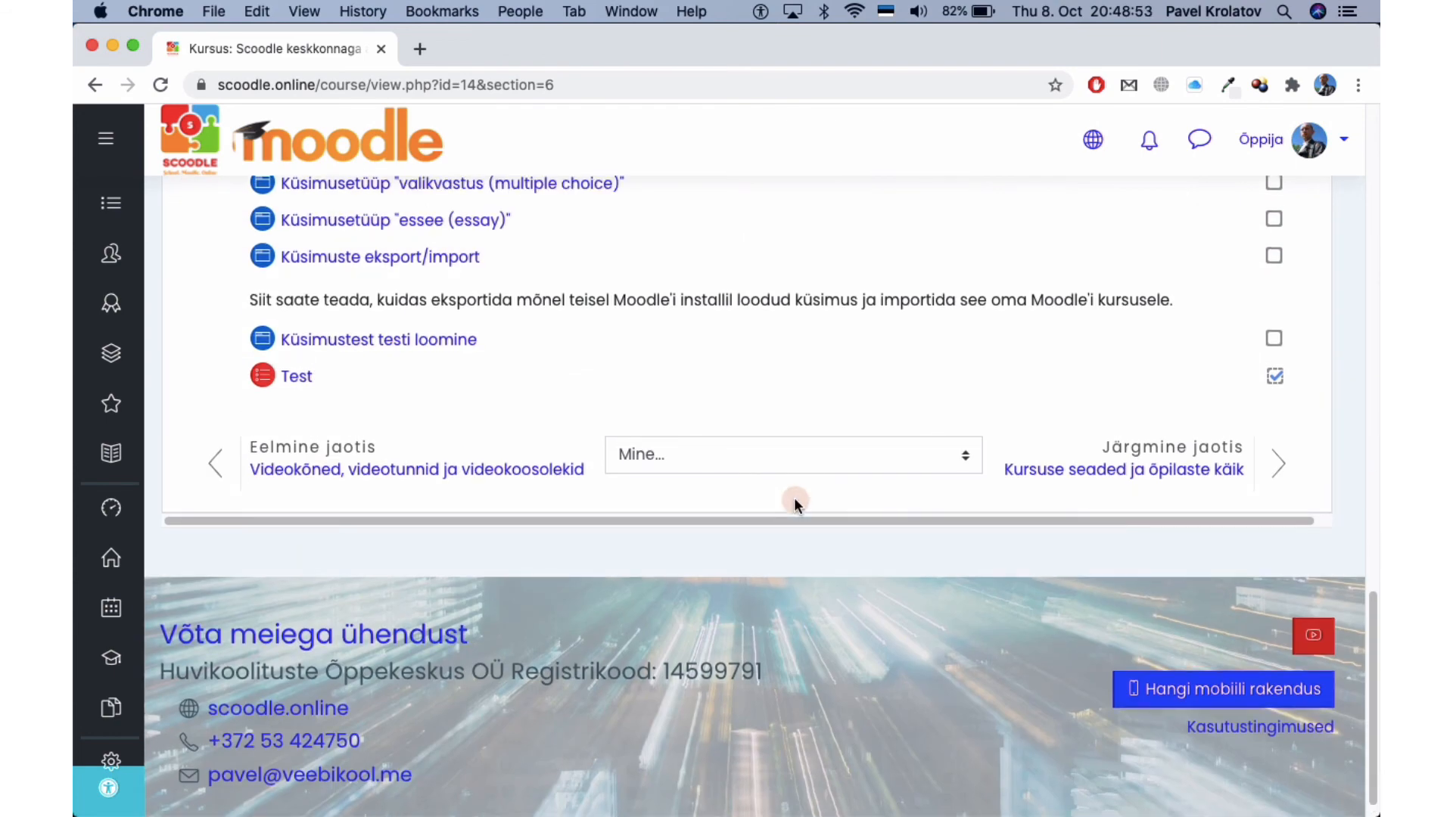